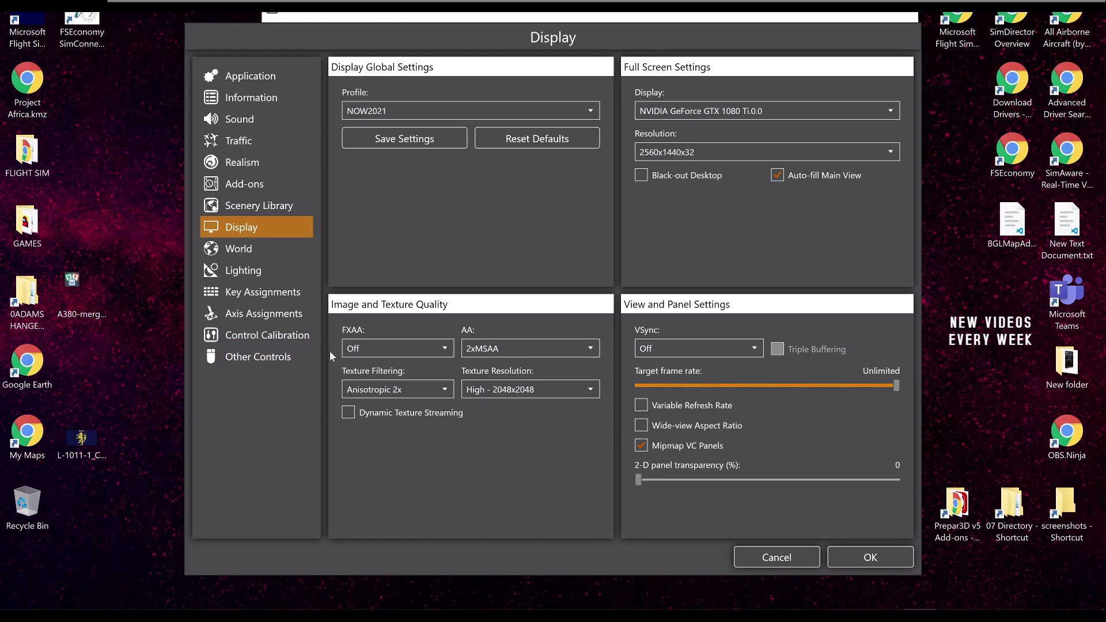
Open the texture filtering choices in the NOW2021 Display settings, currently Anisotropic 2x with 2xMSAA.
{"action": "left_click", "coordinate": [378, 386]}
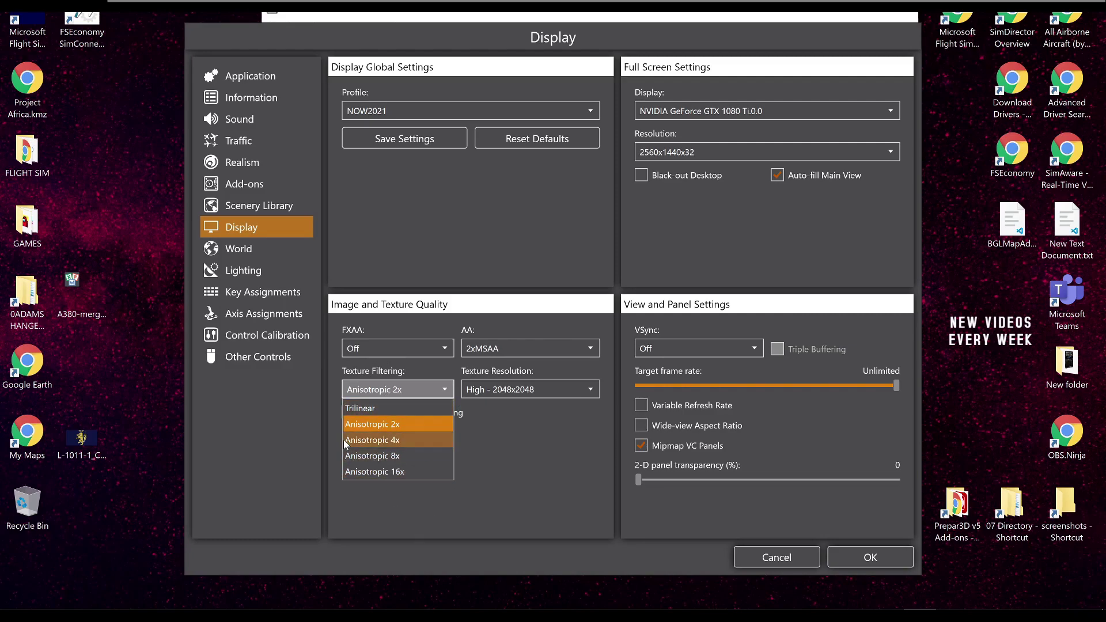
{"action": "left_click", "coordinate": [354, 499]}
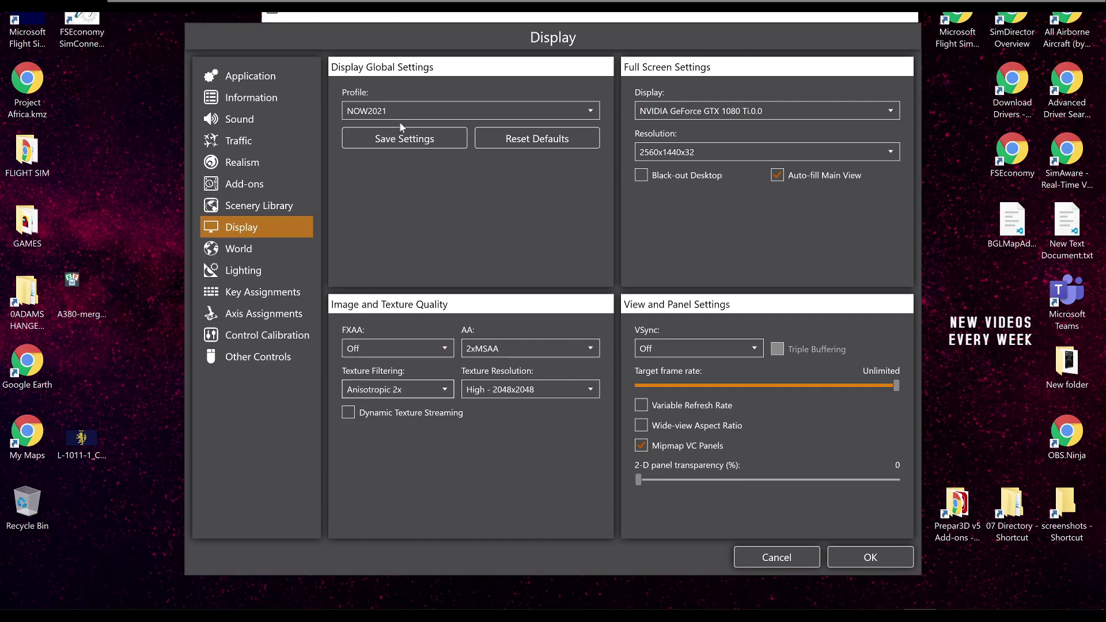
{"action": "left_click", "coordinate": [405, 18]}
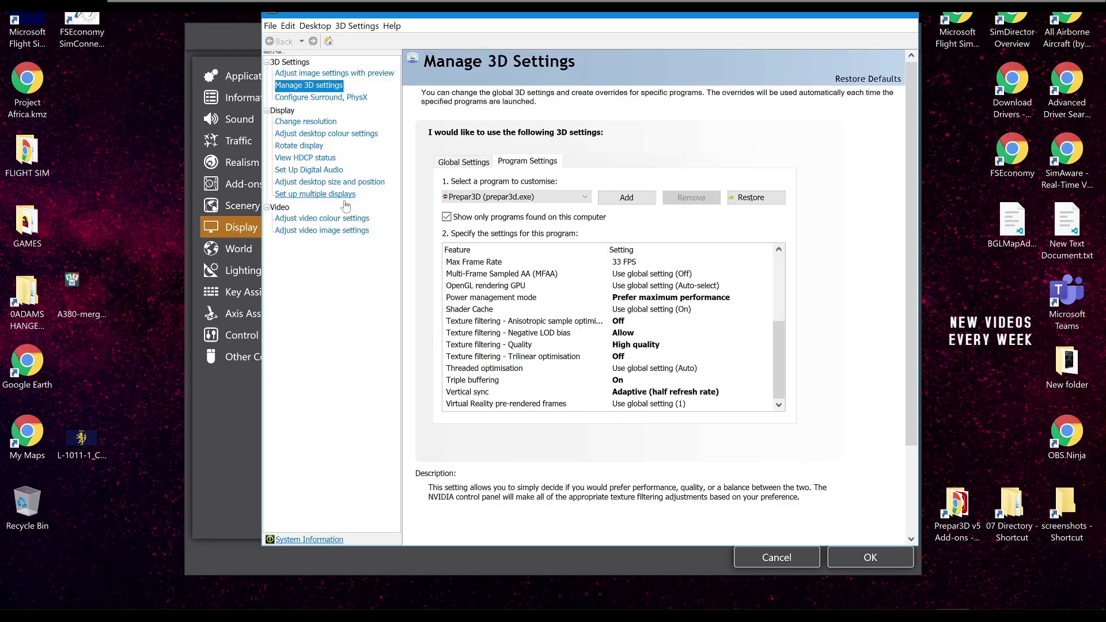
Bring the Prepar3D Display settings, showing VSync Off and Unlimited frame rate, back in front.
{"action": "left_click", "coordinate": [246, 405]}
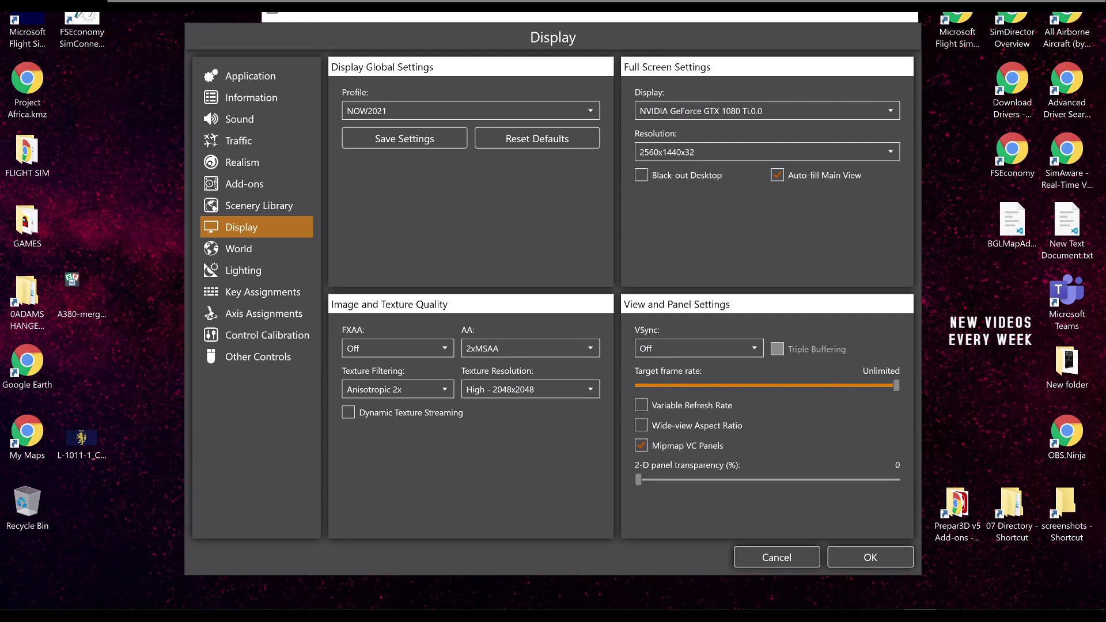
{"action": "key", "text": "alt+Tab"}
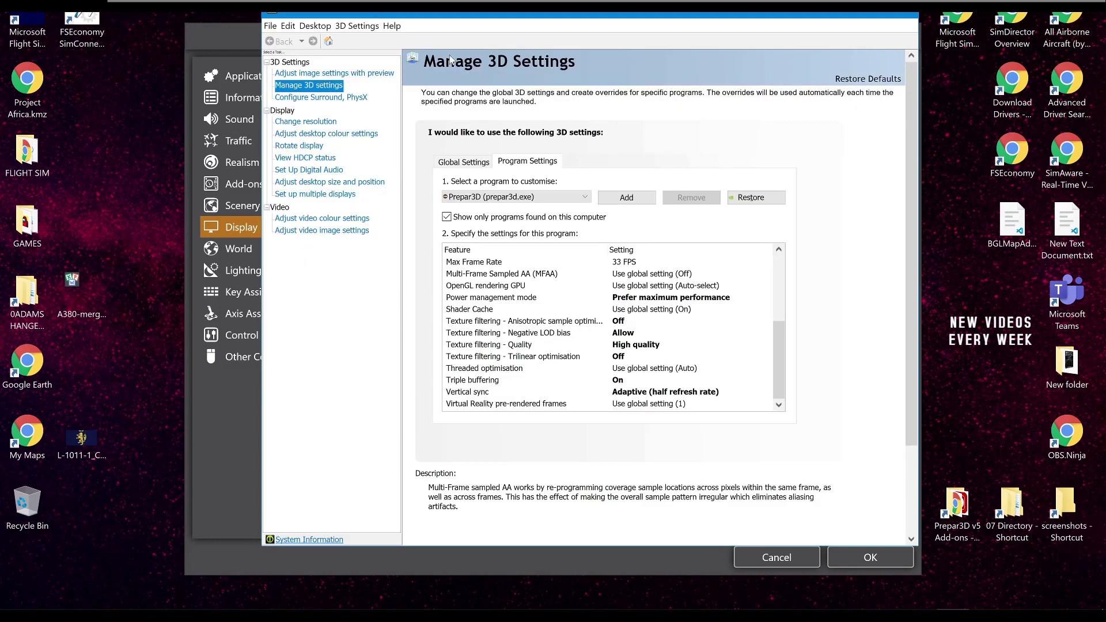
{"action": "left_click", "coordinate": [202, 475]}
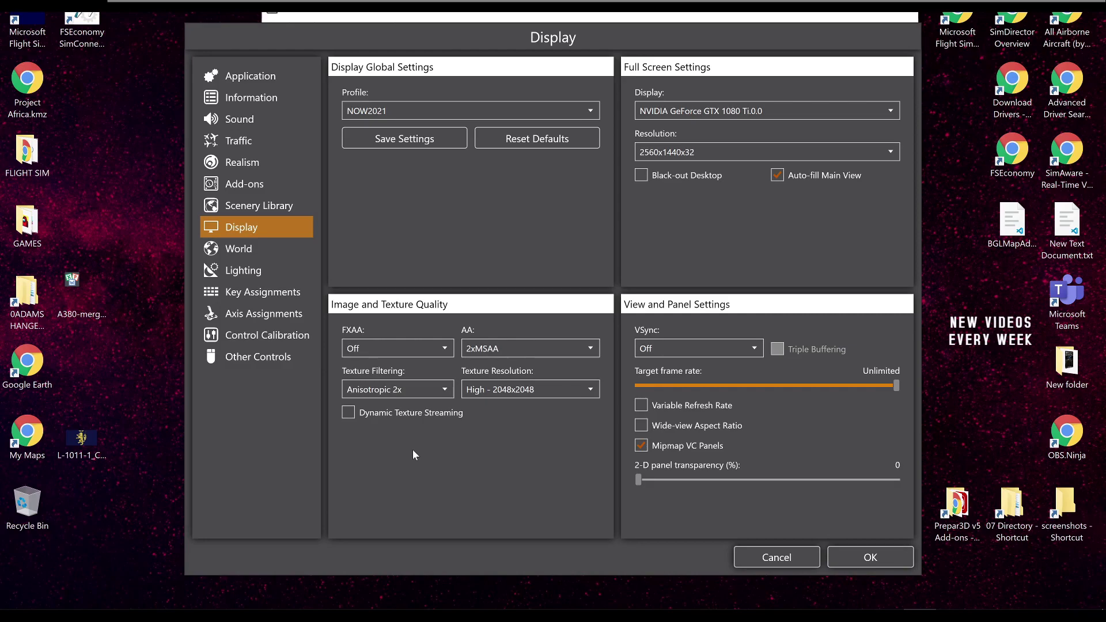
{"action": "left_click", "coordinate": [260, 254]}
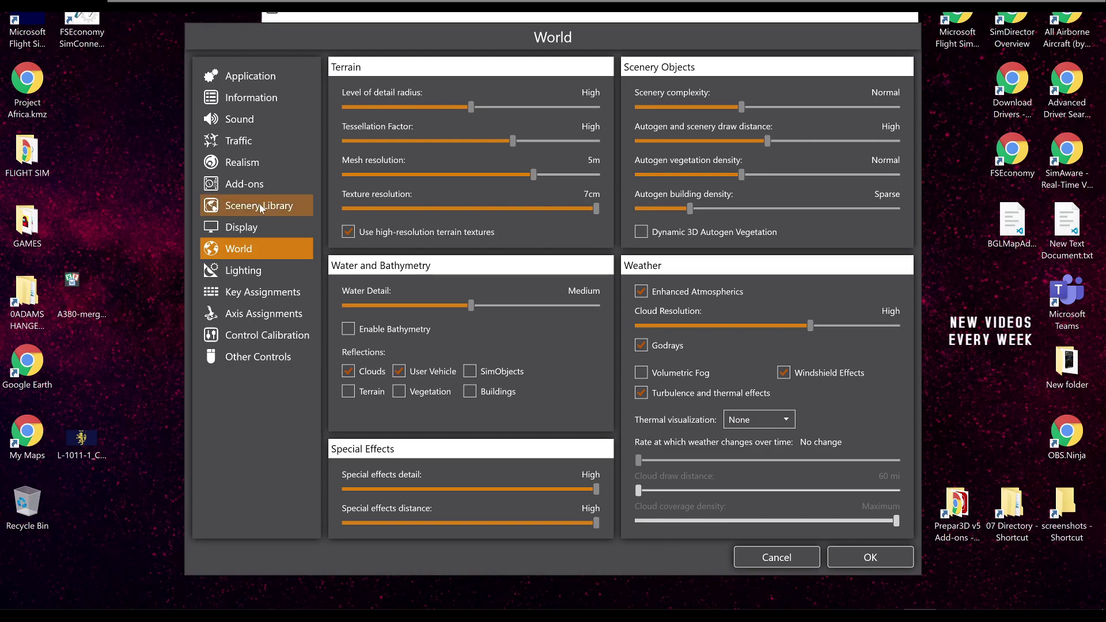
Return to the Display page, then bring NVIDIA Control Panel forward onto its image settings preview page.
{"action": "left_click", "coordinate": [252, 227]}
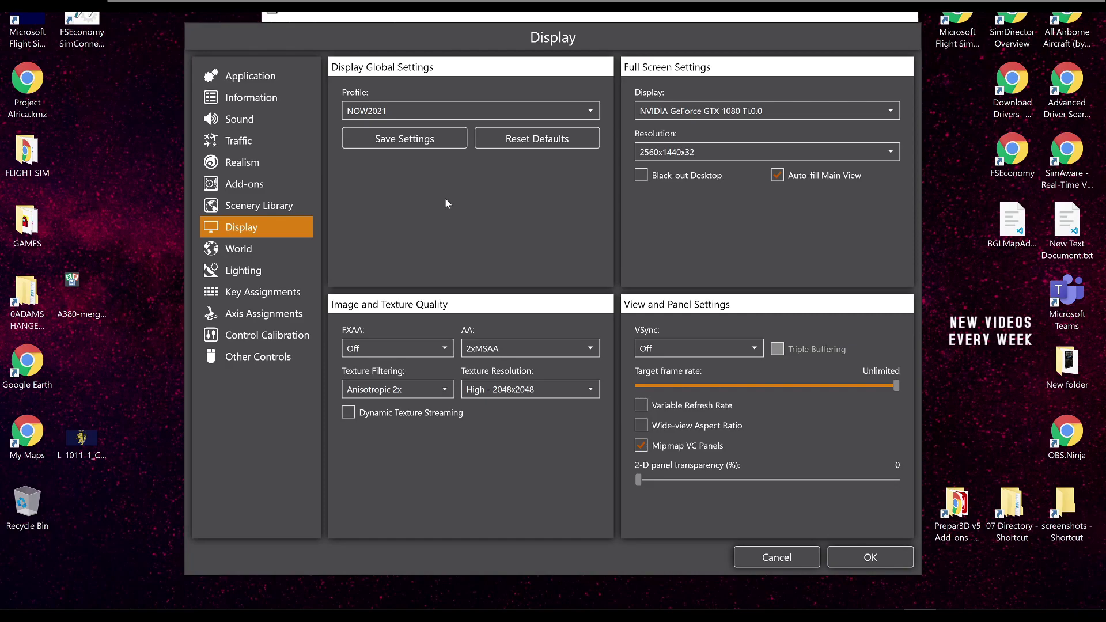
{"action": "left_click", "coordinate": [480, 13]}
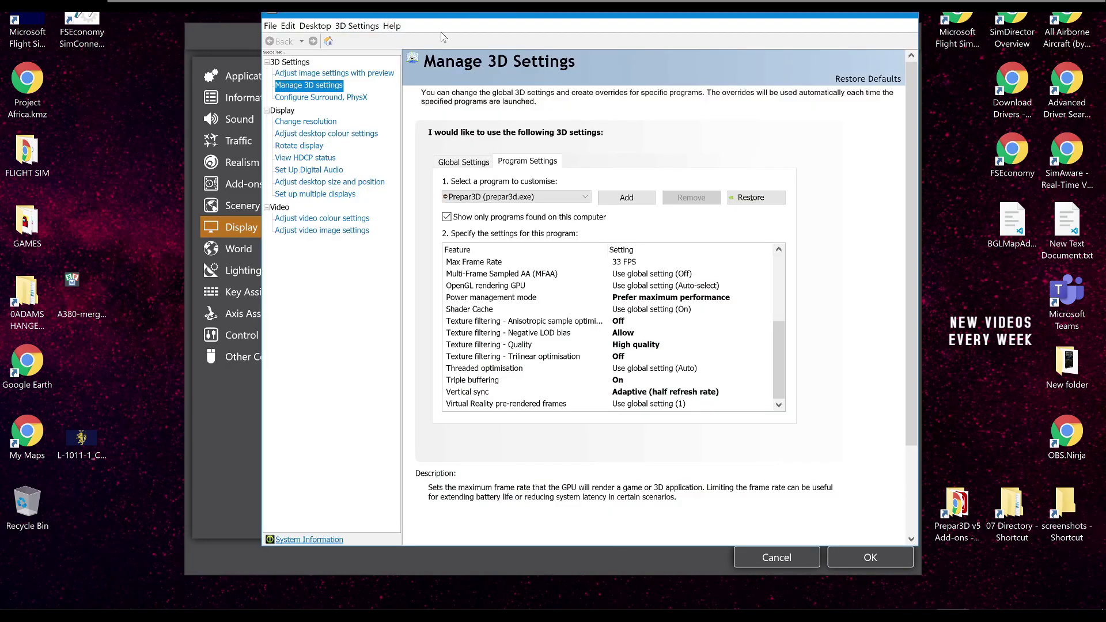
{"action": "left_click", "coordinate": [364, 73]}
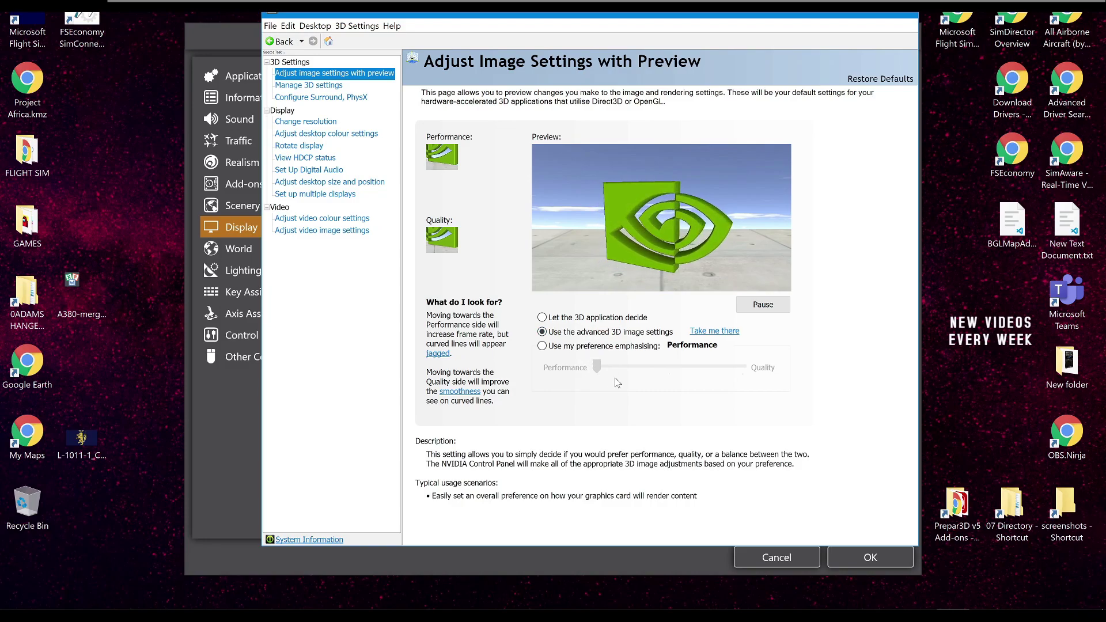
Visit Manage 3D Settings via 'Take me there', then return to the advanced-settings image preview page.
{"action": "mouse_move", "coordinate": [602, 334]}
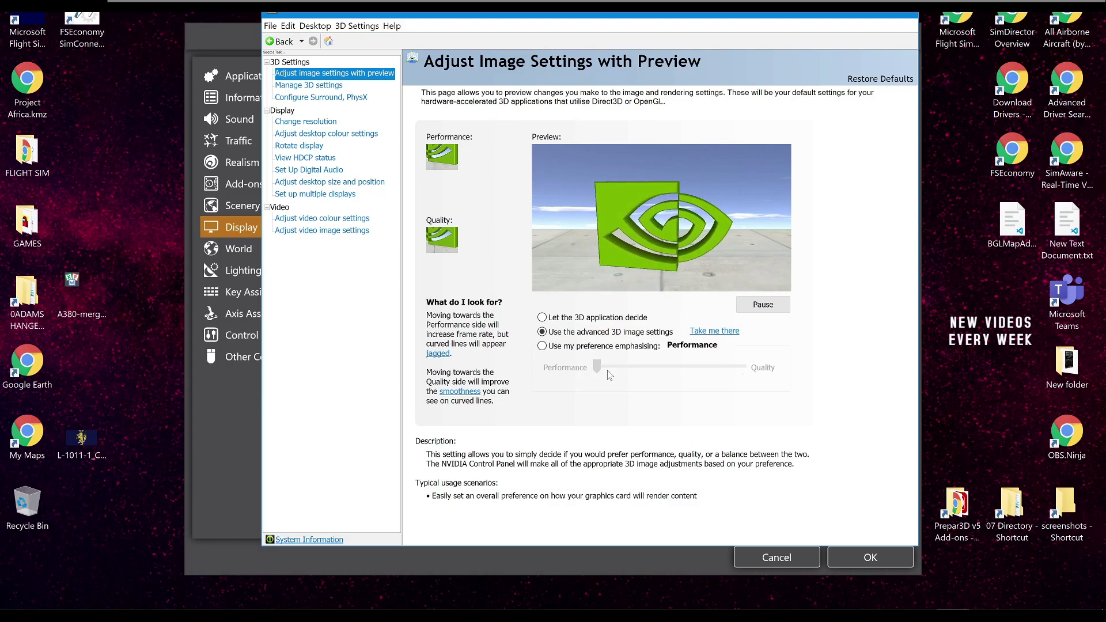
{"action": "left_click", "coordinate": [724, 333]}
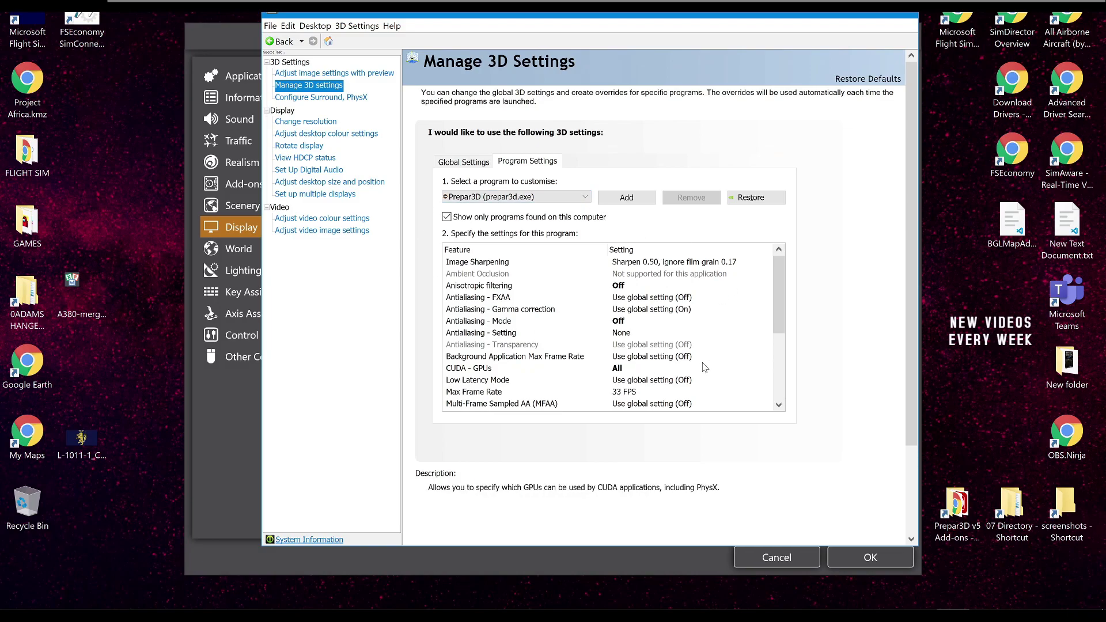
{"action": "left_click", "coordinate": [343, 74]}
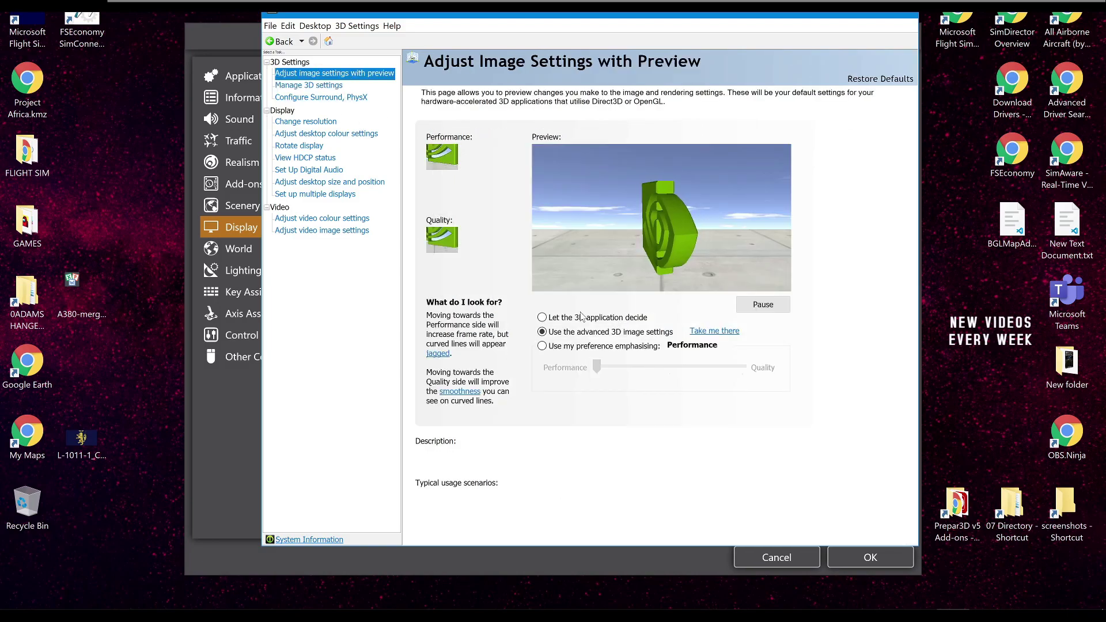
{"action": "mouse_move", "coordinate": [543, 332]}
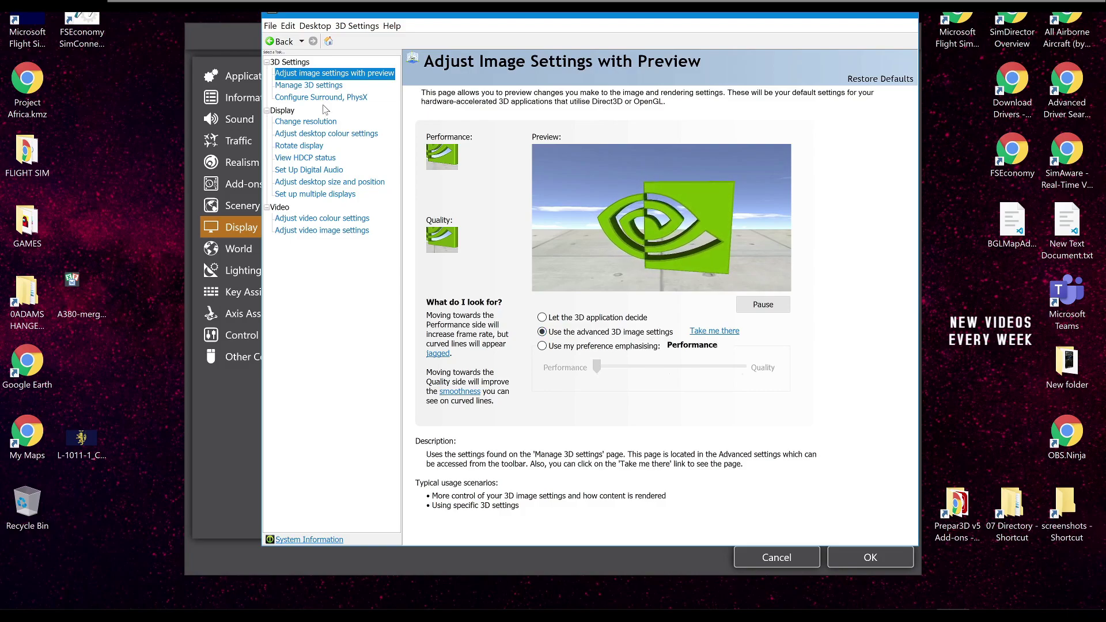
Open the Change Resolution page for the SAMSUNG display at 3840 × 2160 native, 60Hz.
{"action": "left_click", "coordinate": [309, 184]}
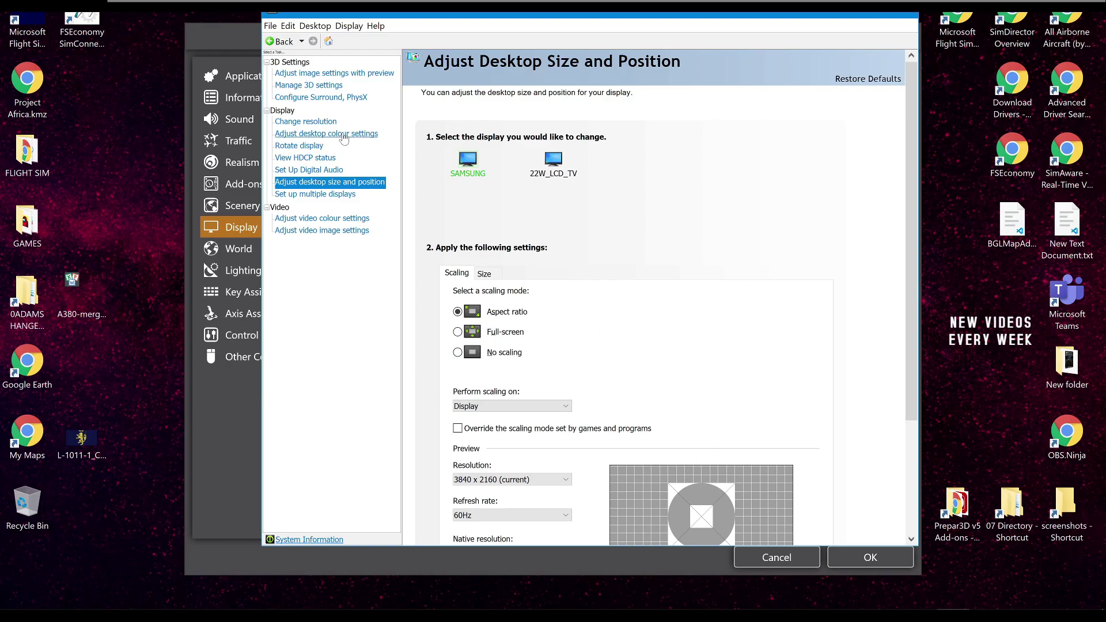
{"action": "left_click", "coordinate": [306, 122]}
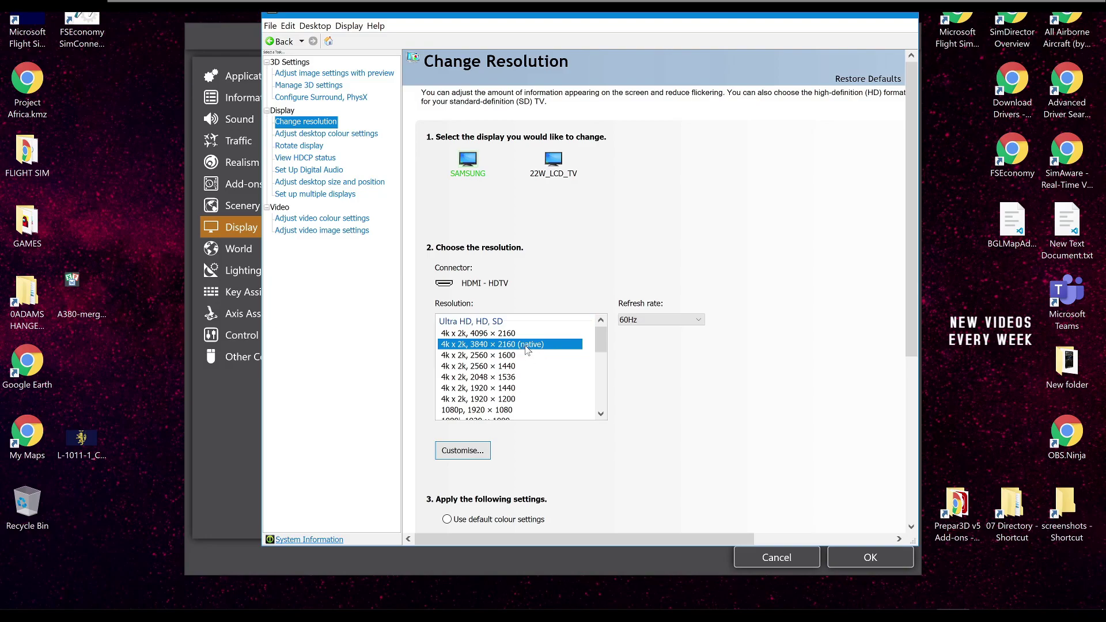
Keep the SAMSUNG refresh rate at 60Hz and return to Manage 3D Settings for prepar3d.exe.
{"action": "scroll", "coordinate": [638, 475], "scroll_direction": "down", "scroll_amount": 1}
{"action": "scroll", "coordinate": [638, 474], "scroll_direction": "down", "scroll_amount": 2}
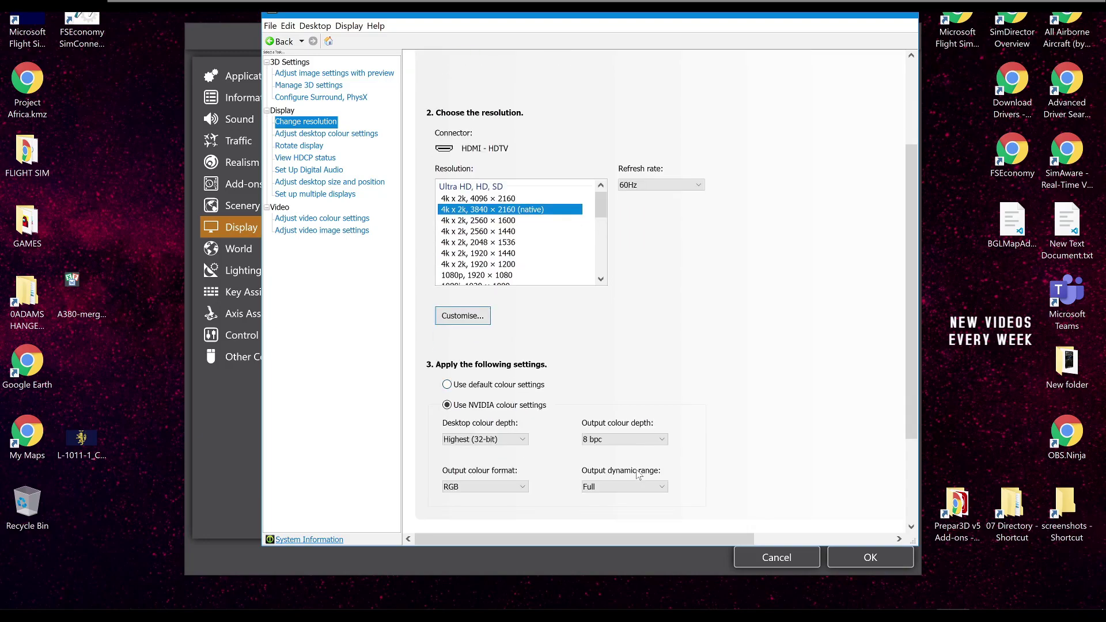
{"action": "scroll", "coordinate": [528, 430], "scroll_direction": "down", "scroll_amount": 1}
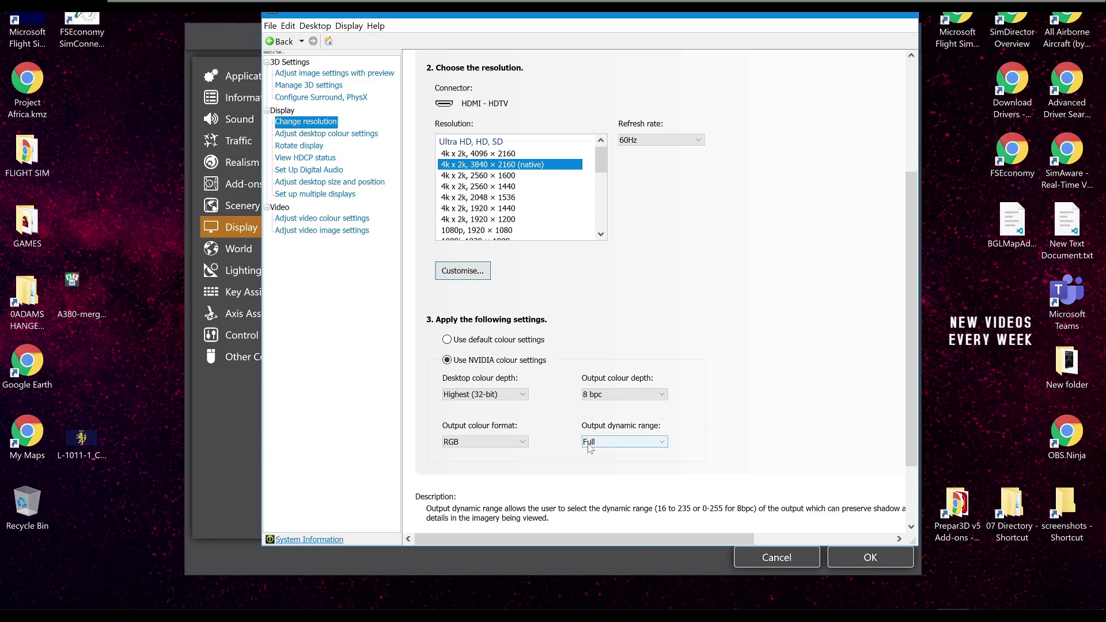
{"action": "scroll", "coordinate": [795, 445], "scroll_direction": "up", "scroll_amount": 8}
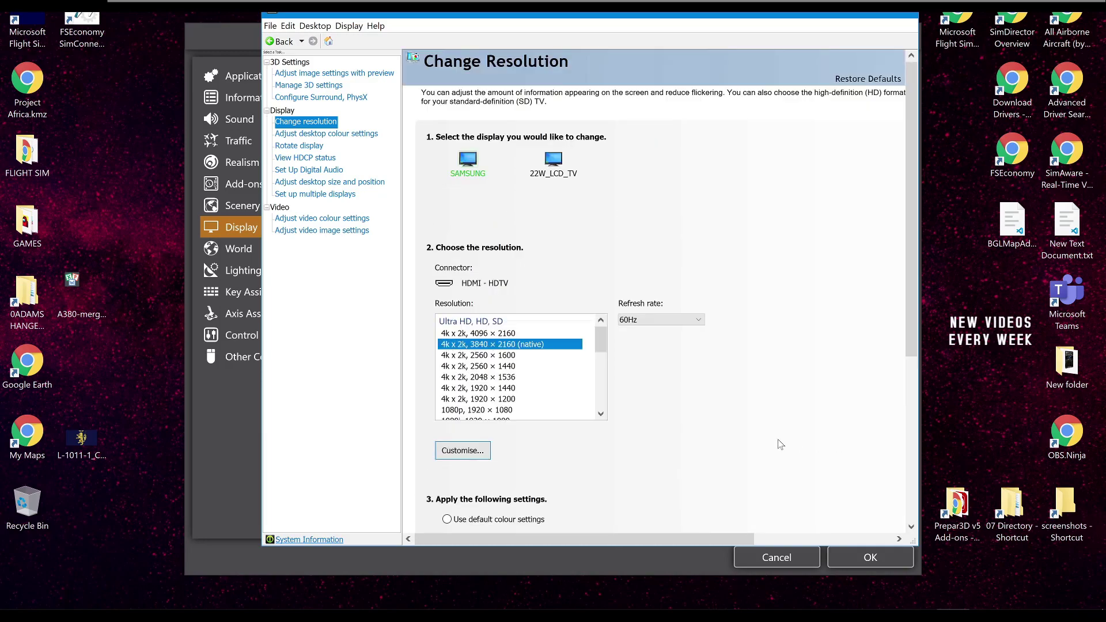
{"action": "left_click", "coordinate": [651, 320]}
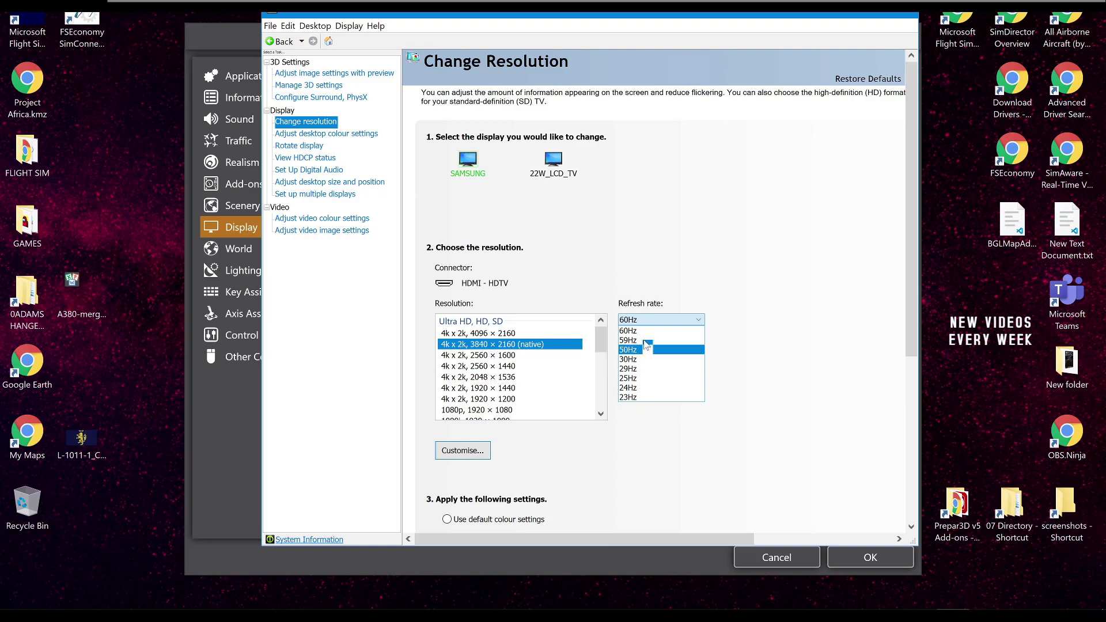
{"action": "left_click", "coordinate": [628, 330]}
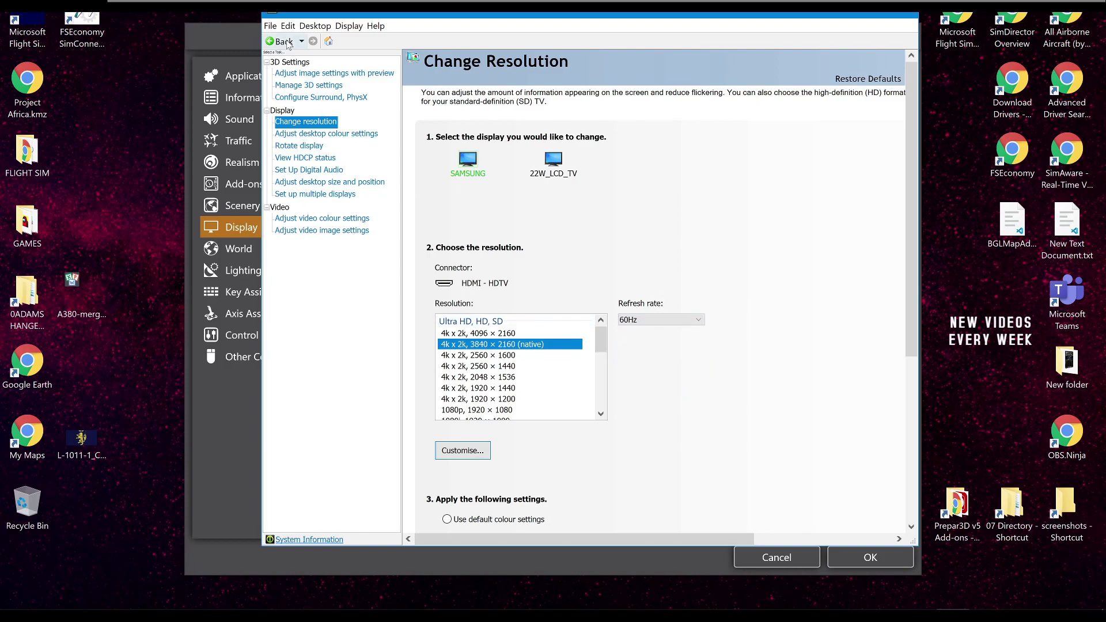
{"action": "left_click", "coordinate": [305, 85]}
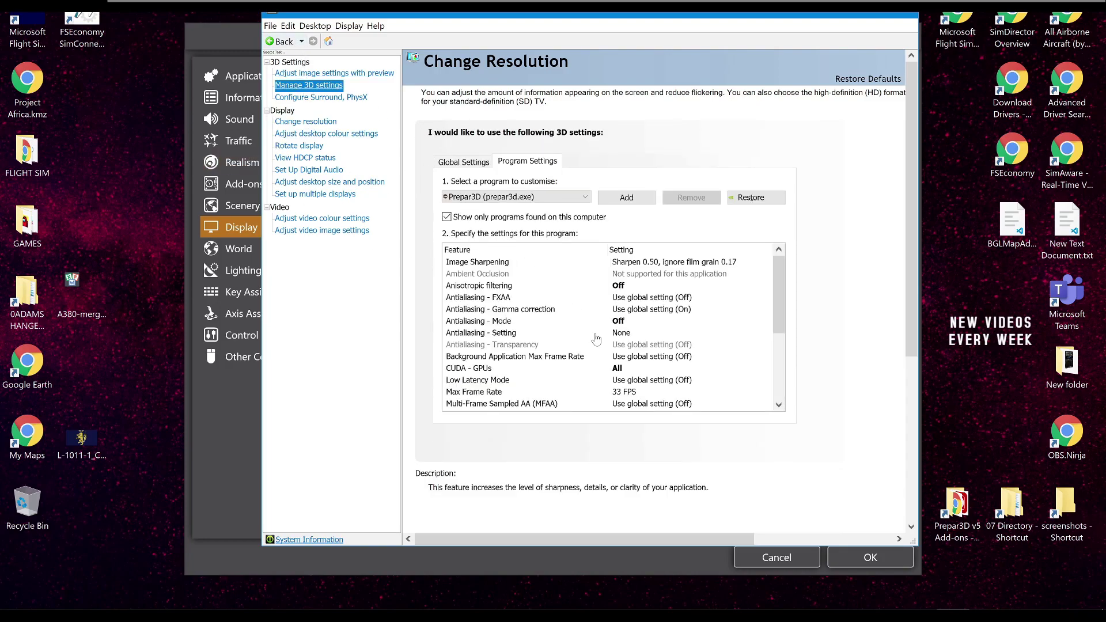
{"action": "scroll", "coordinate": [744, 393], "scroll_direction": "down", "scroll_amount": 5}
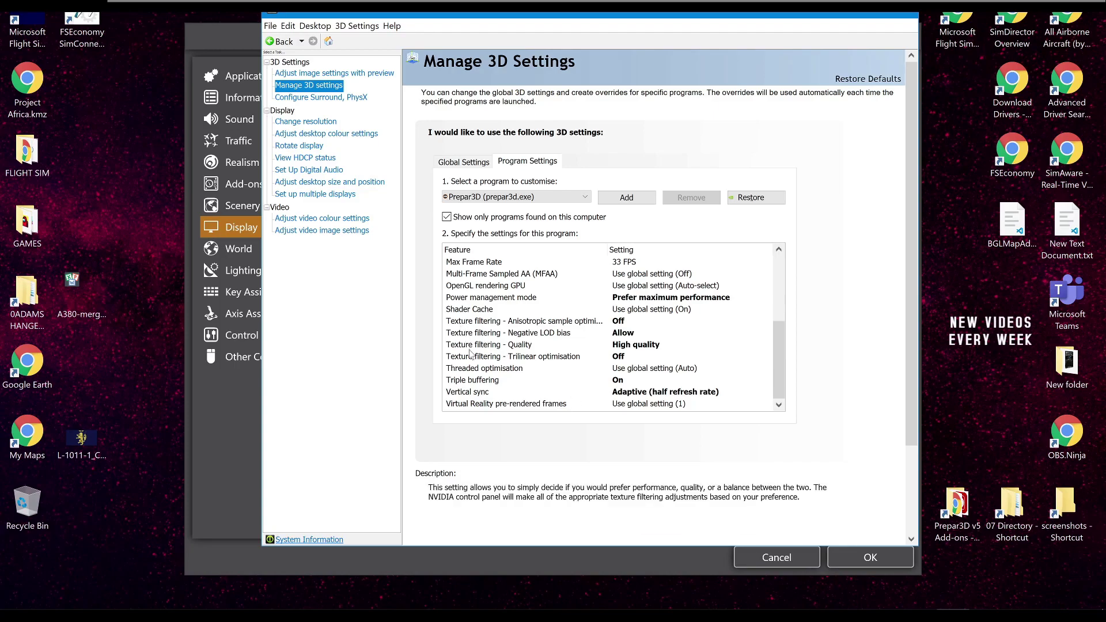
{"action": "left_click", "coordinate": [577, 342]}
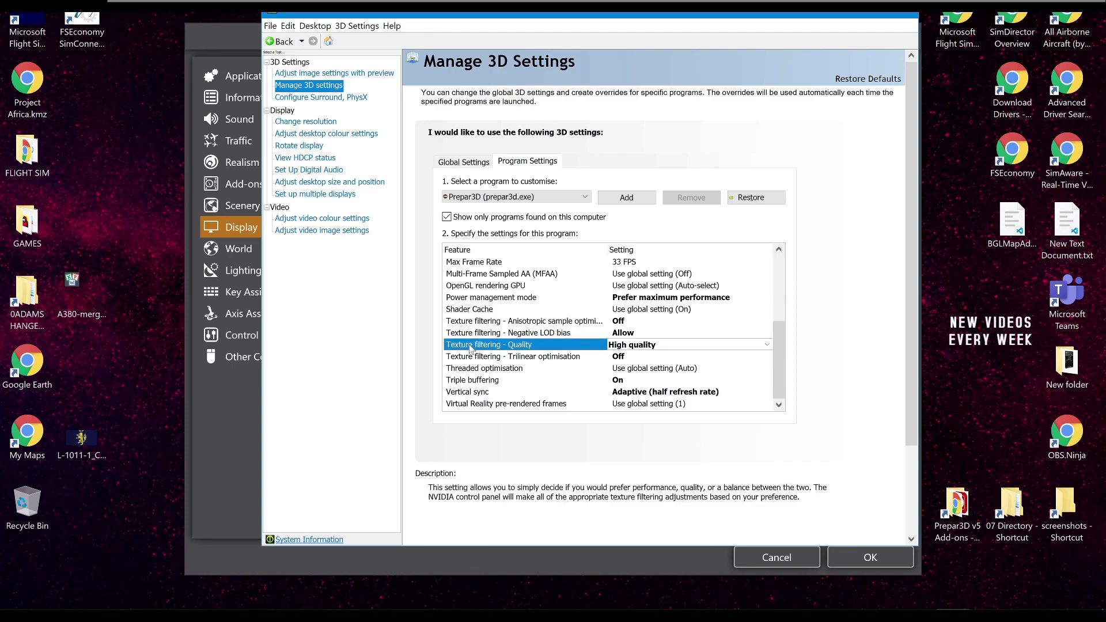
{"action": "left_click", "coordinate": [610, 345]}
{"action": "left_click", "coordinate": [635, 346]}
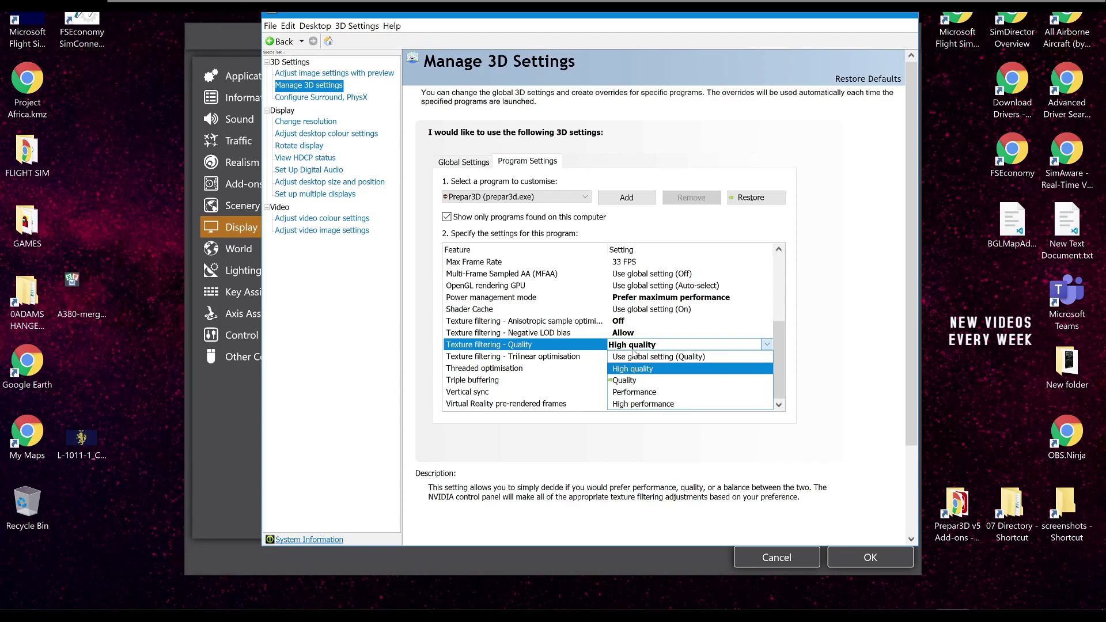
{"action": "left_click", "coordinate": [633, 349]}
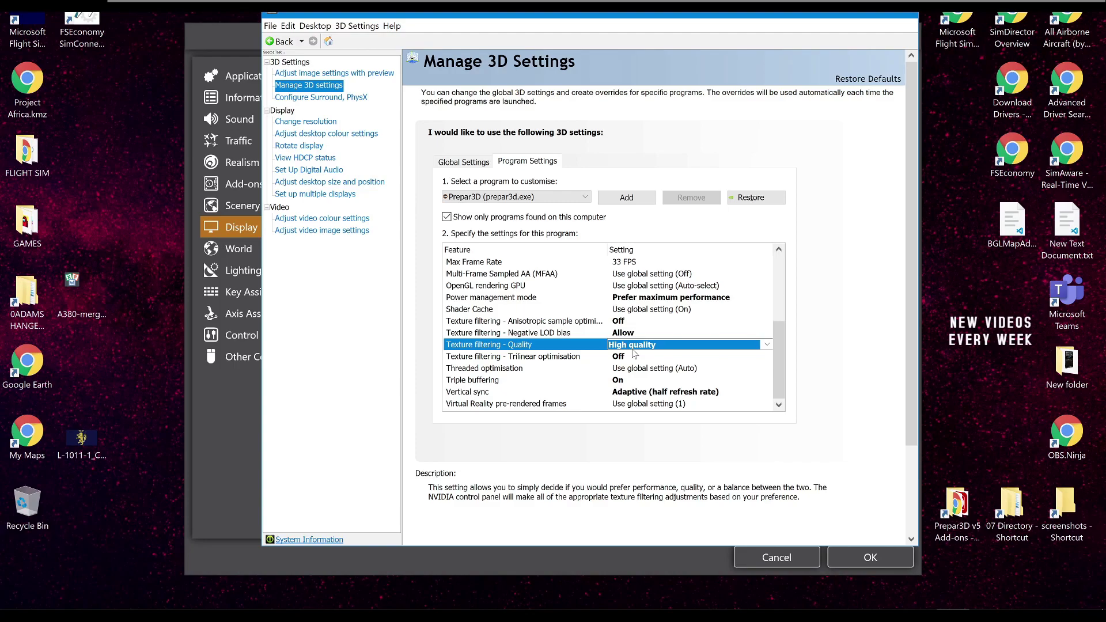
{"action": "scroll", "coordinate": [634, 352], "scroll_direction": "up", "scroll_amount": 4}
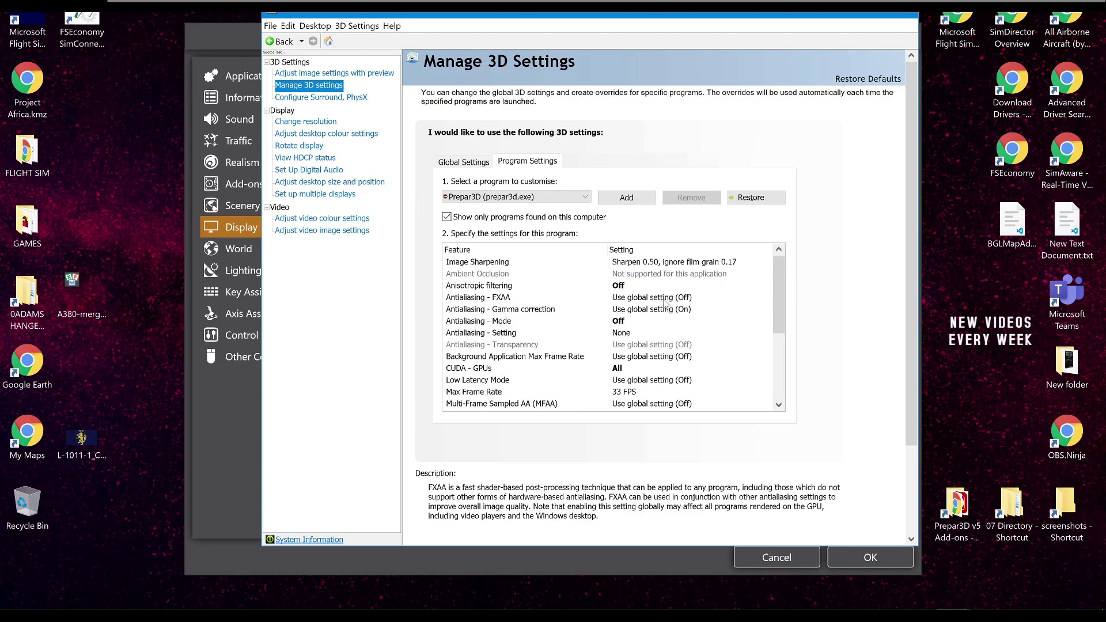
{"action": "left_click", "coordinate": [660, 300]}
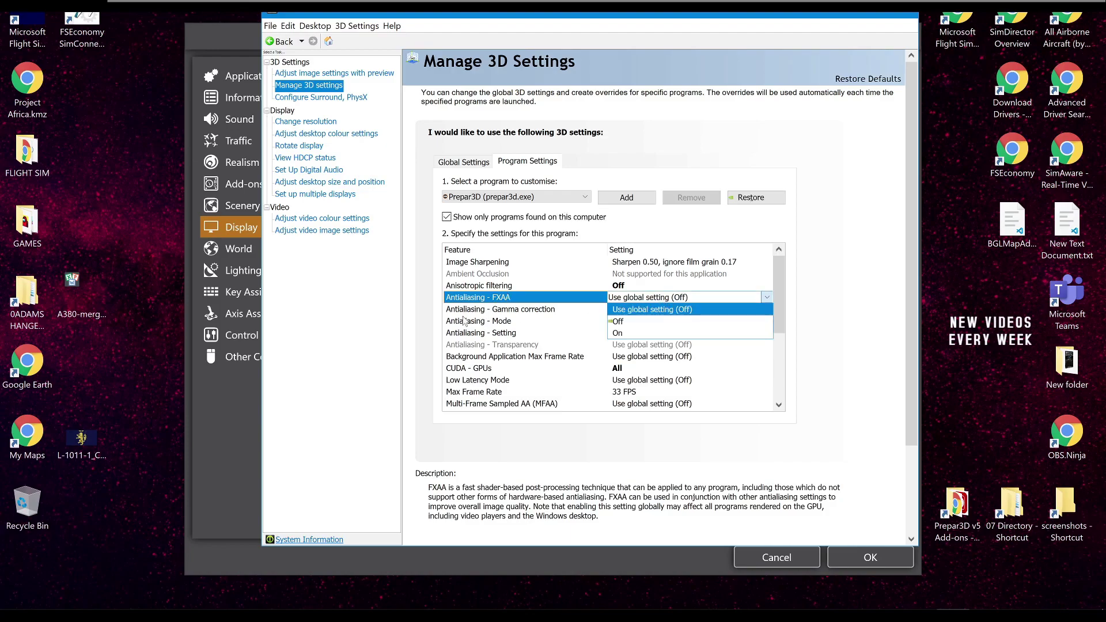
{"action": "left_click", "coordinate": [462, 337]}
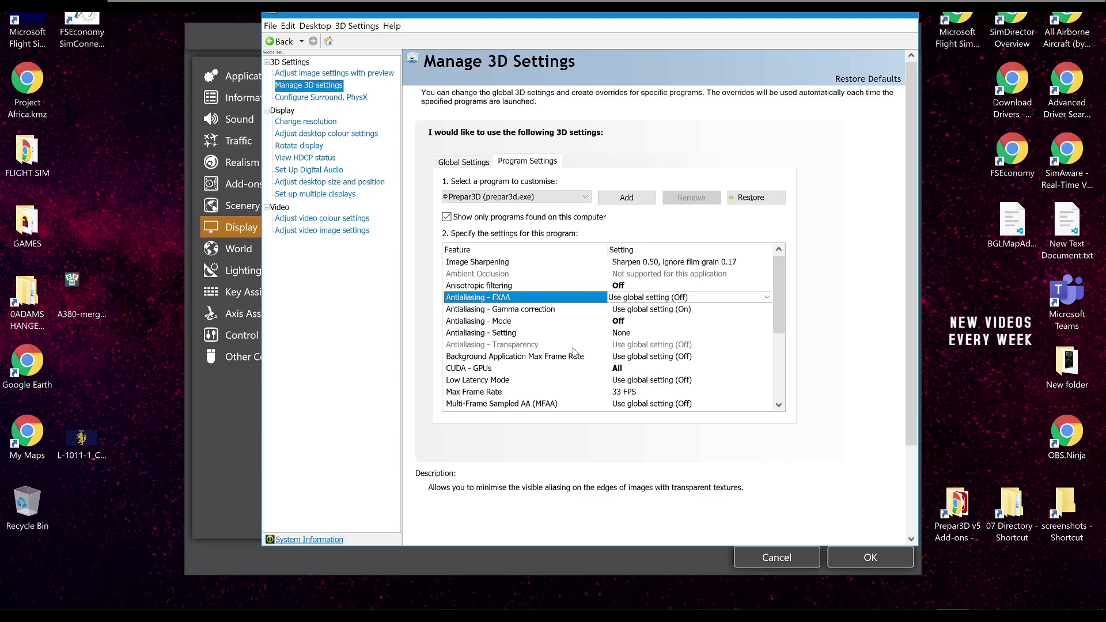
{"action": "scroll", "coordinate": [573, 352], "scroll_direction": "down", "scroll_amount": 4}
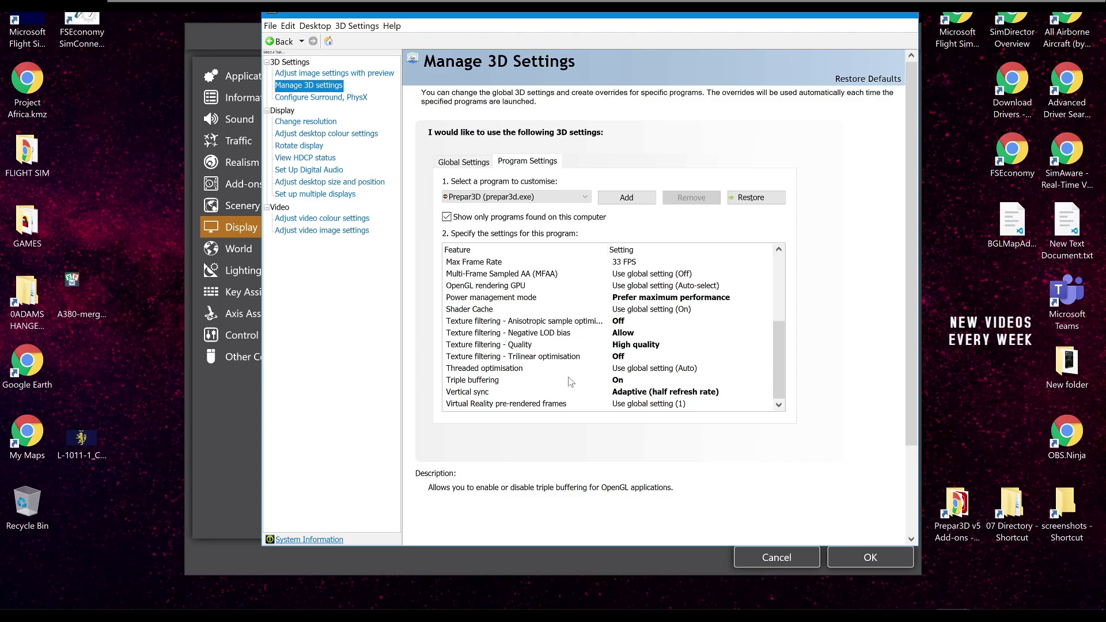
{"action": "left_click", "coordinate": [529, 345]}
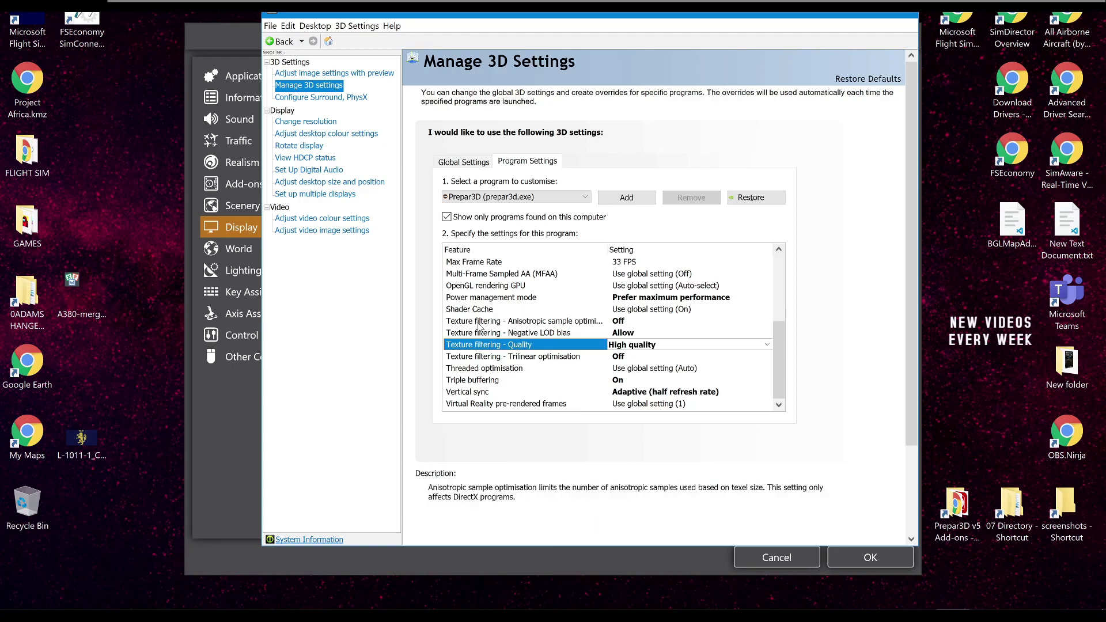
{"action": "left_click", "coordinate": [621, 334]}
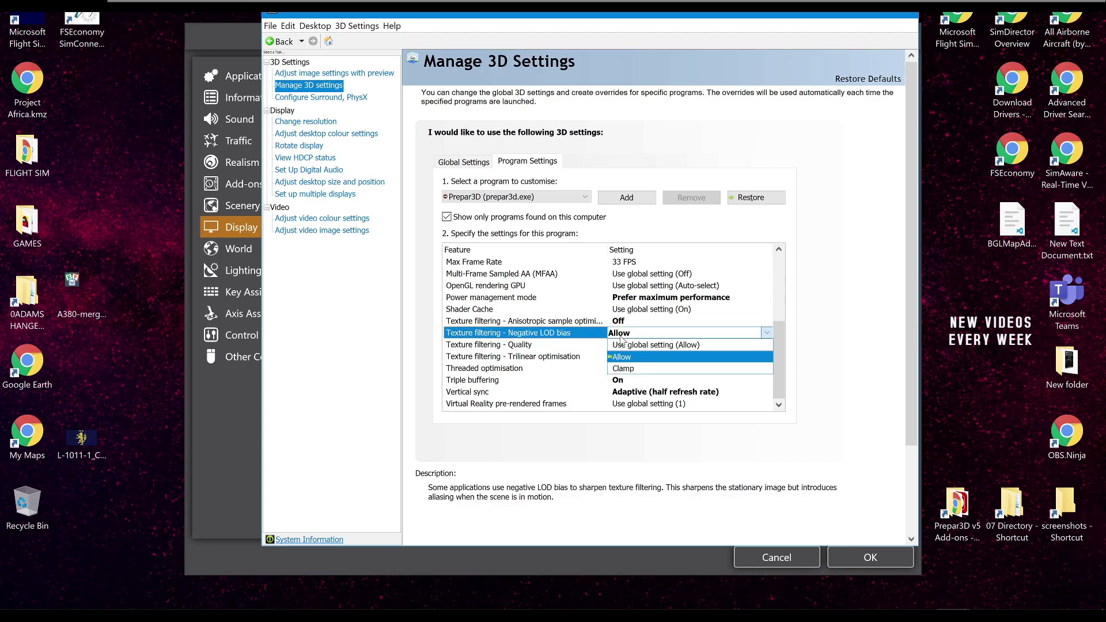
{"action": "left_click", "coordinate": [547, 338]}
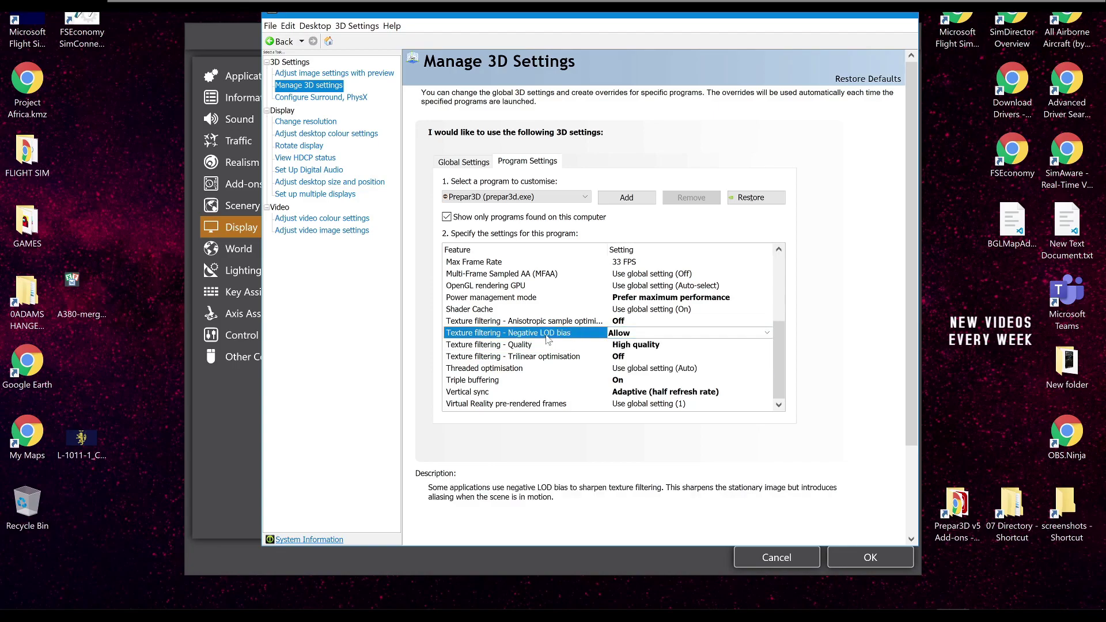
{"action": "left_click", "coordinate": [562, 312]}
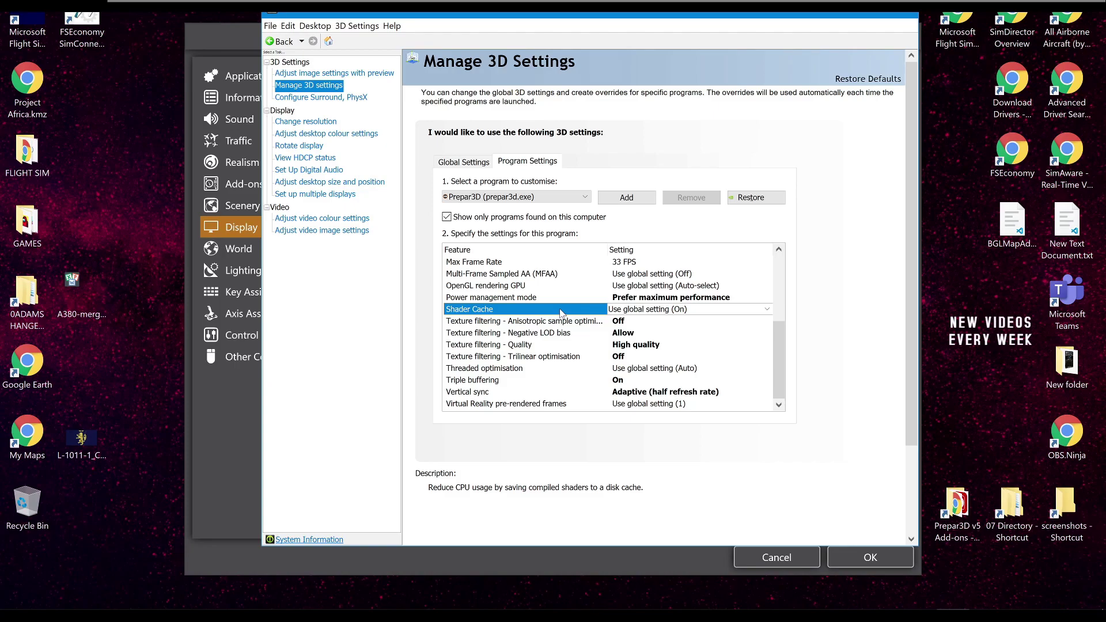
Select Antialiasing - Gamma correction, then close NVIDIA Control Panel to reveal Prepar3D's Display settings.
{"action": "scroll", "coordinate": [562, 312], "scroll_direction": "up", "scroll_amount": 2}
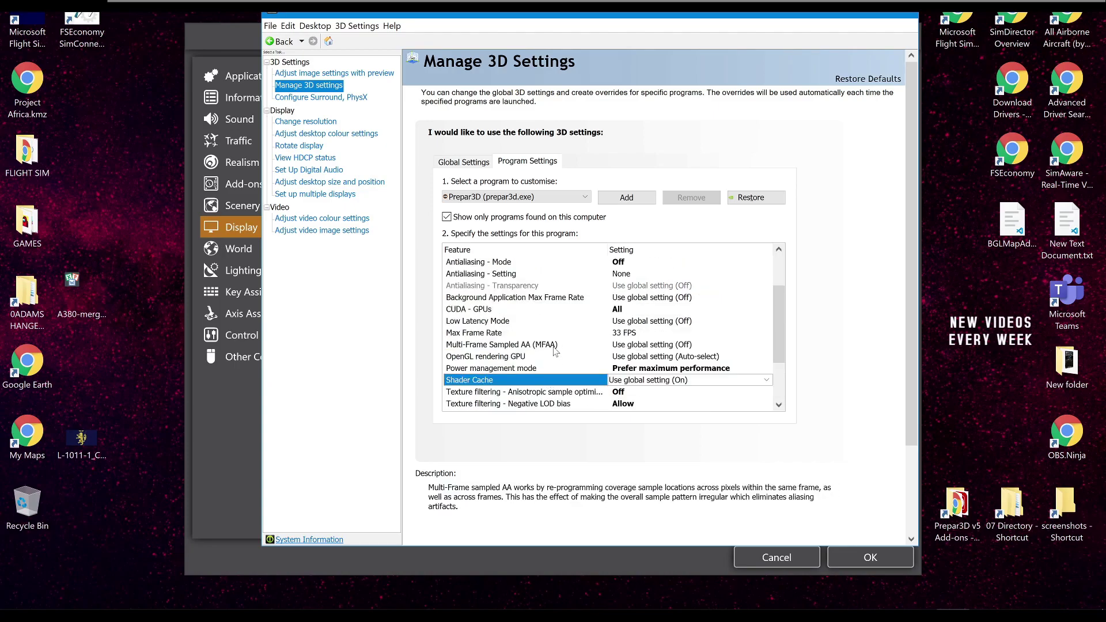
{"action": "scroll", "coordinate": [562, 333], "scroll_direction": "up", "scroll_amount": 2}
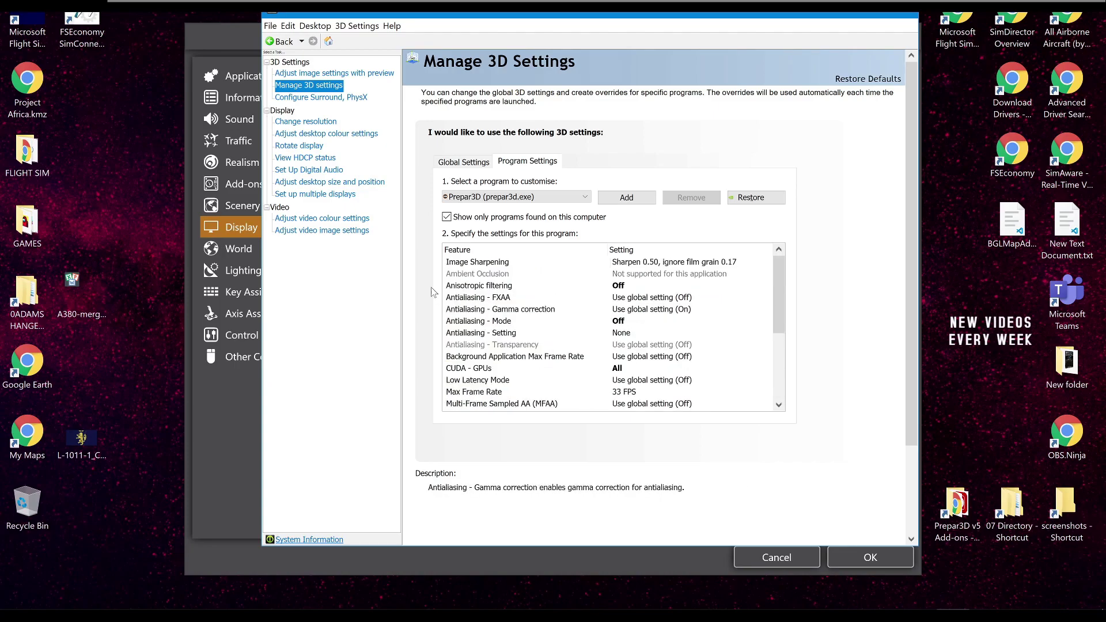
{"action": "left_click", "coordinate": [593, 310]}
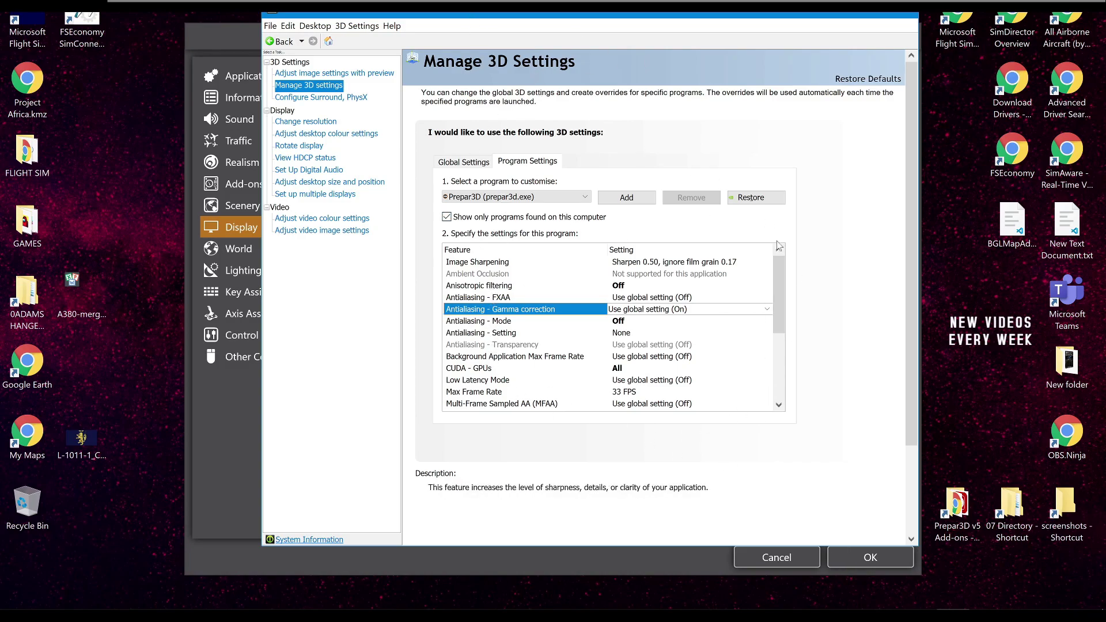
{"action": "left_click", "coordinate": [903, 11]}
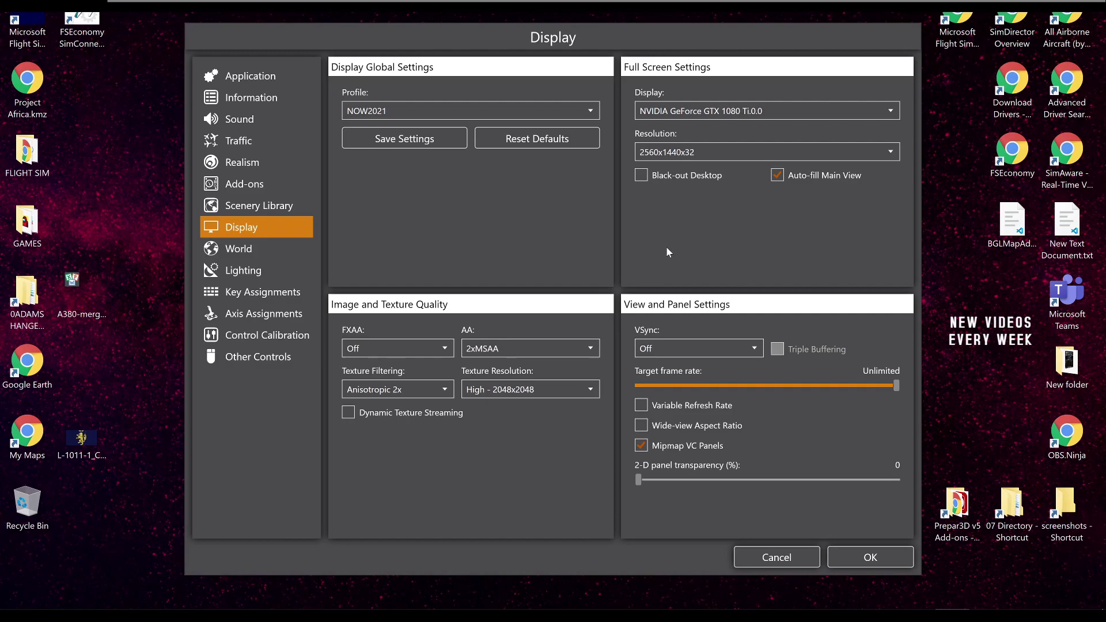
Keep the full-screen resolution at 2560x1440x32 on the NVIDIA GeForce GTX 1080 Ti.
{"action": "left_click", "coordinate": [685, 153]}
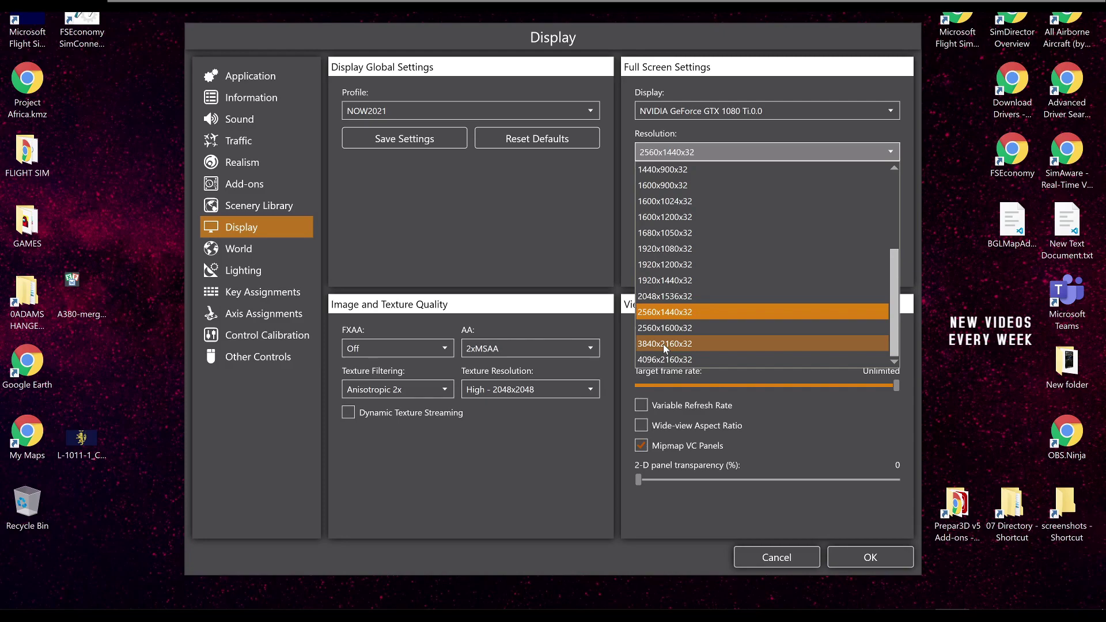
{"action": "left_click", "coordinate": [677, 318]}
Glance at World settings, then return to Display settings with FXAA Off, 2xMSAA and VSync Off.
{"action": "left_click", "coordinate": [294, 257]}
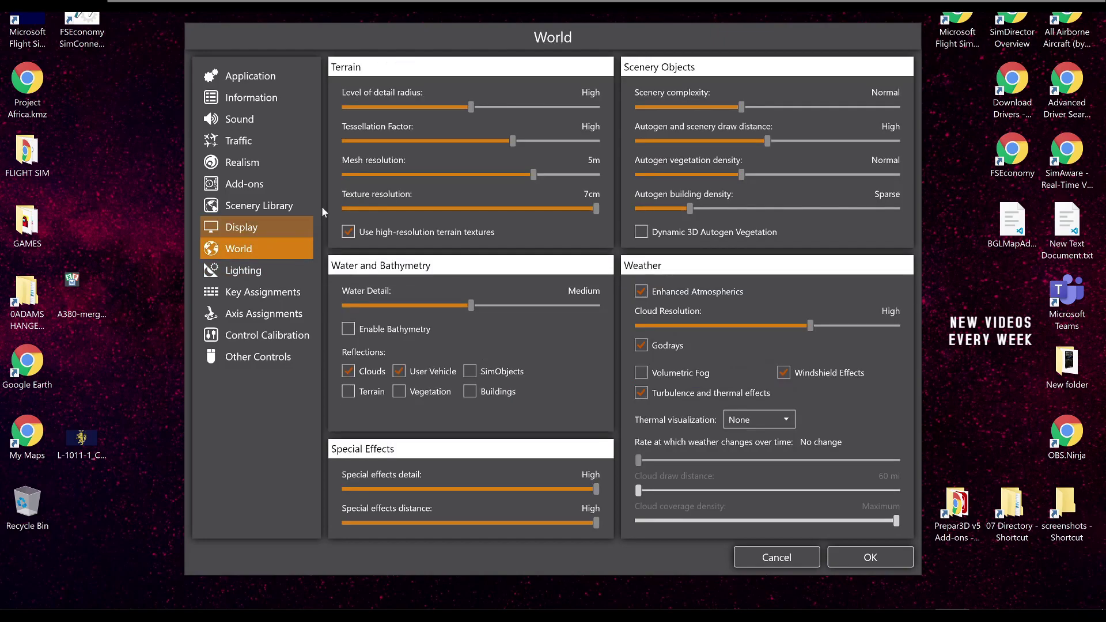
{"action": "left_click", "coordinate": [267, 232]}
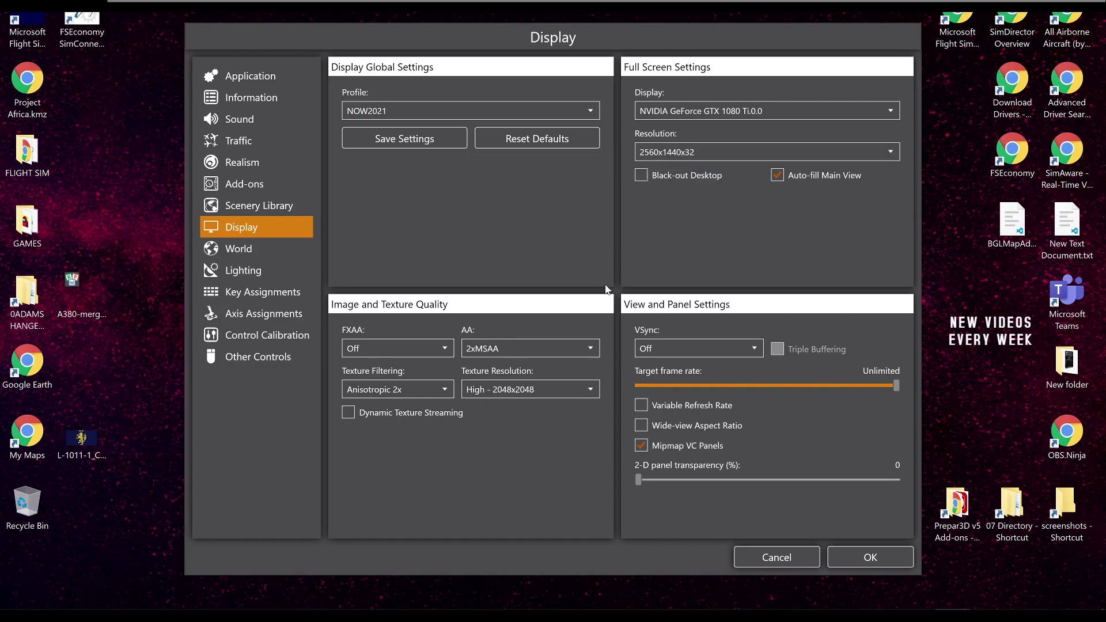
{"action": "left_click", "coordinate": [536, 392]}
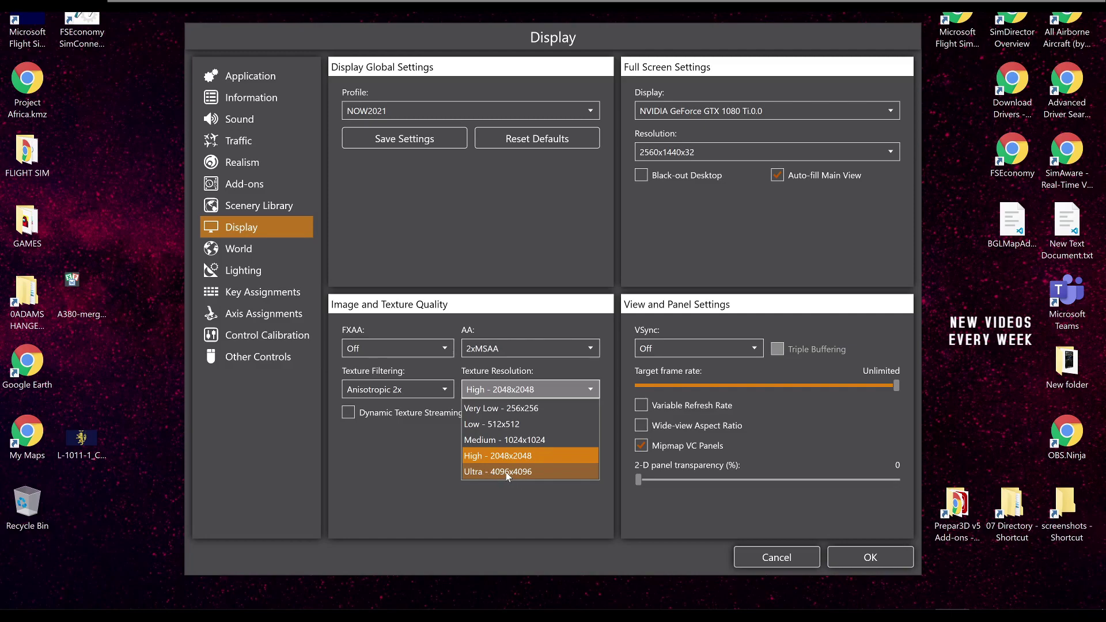
{"action": "left_click", "coordinate": [487, 507]}
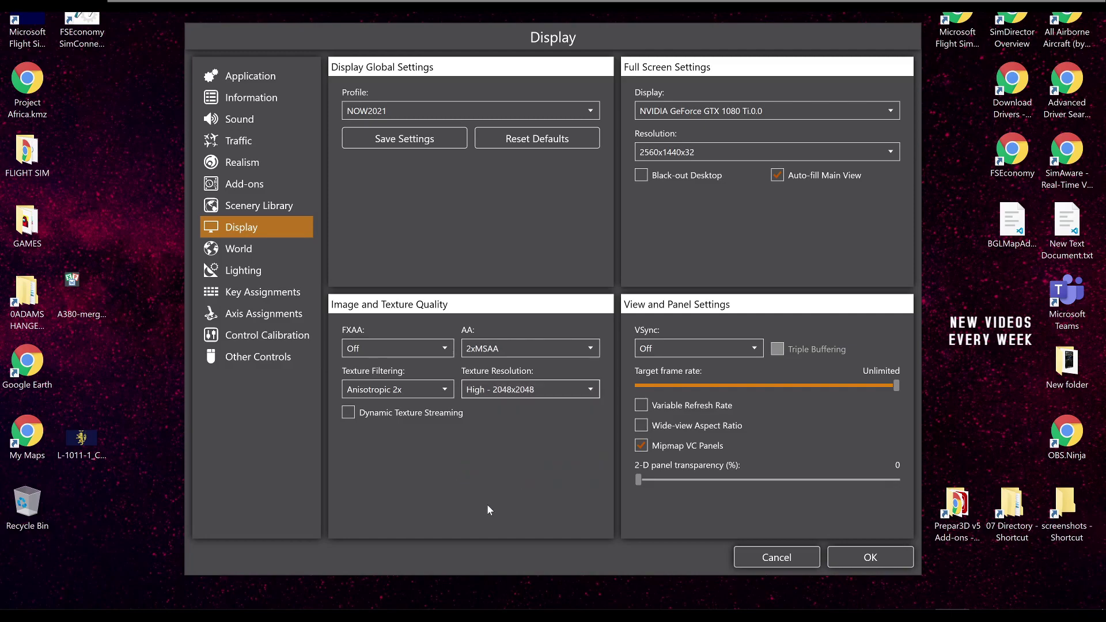
{"action": "left_click", "coordinate": [676, 150]}
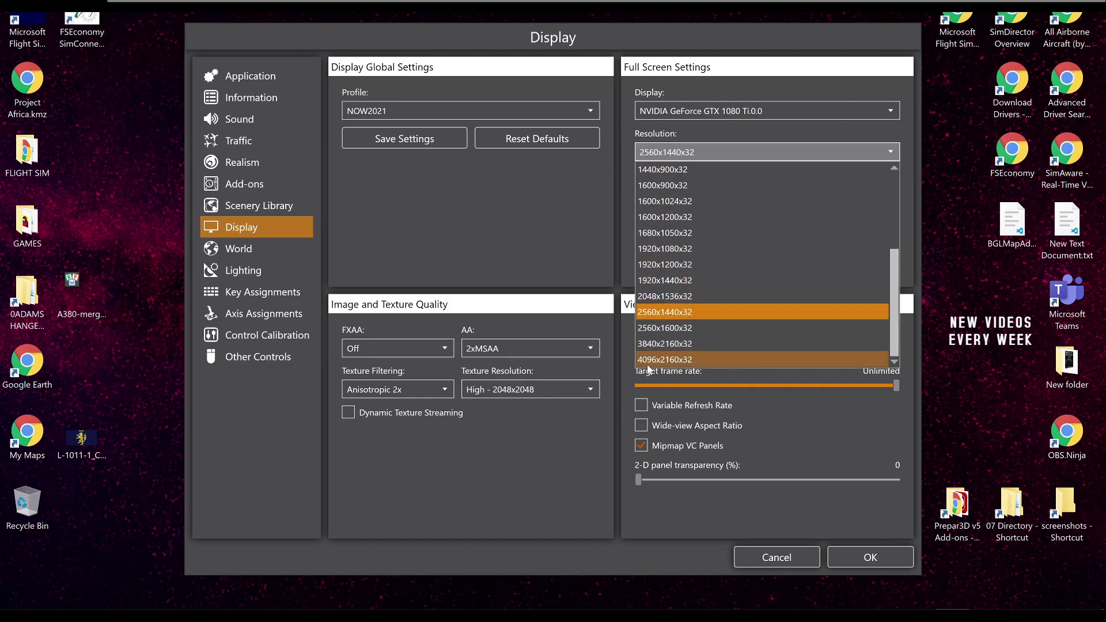
{"action": "left_click", "coordinate": [597, 412]}
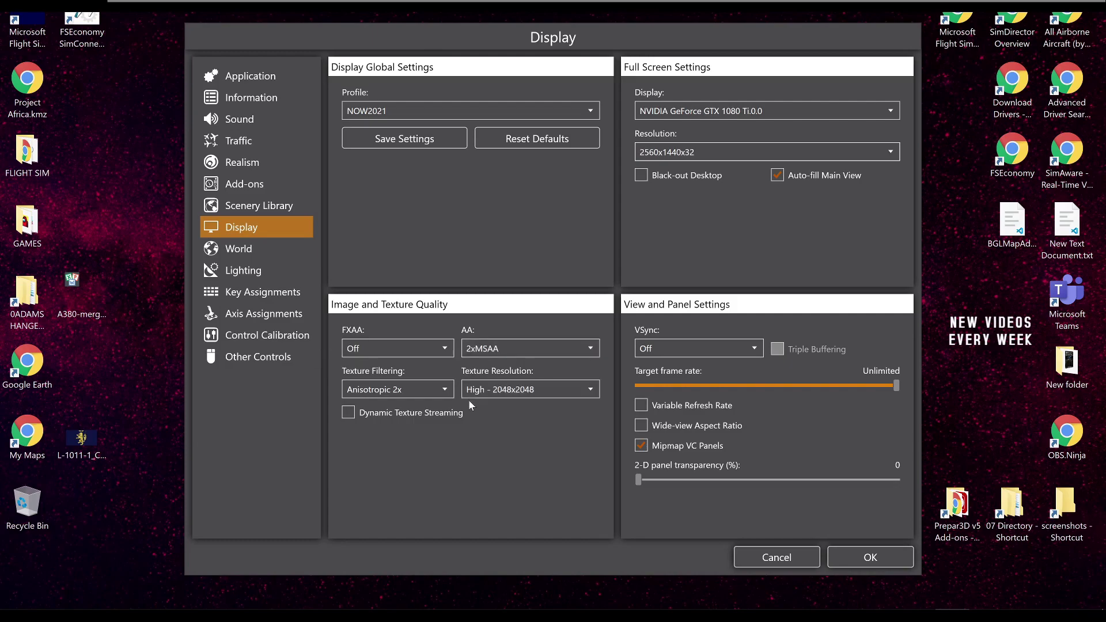
{"action": "left_click", "coordinate": [441, 388]}
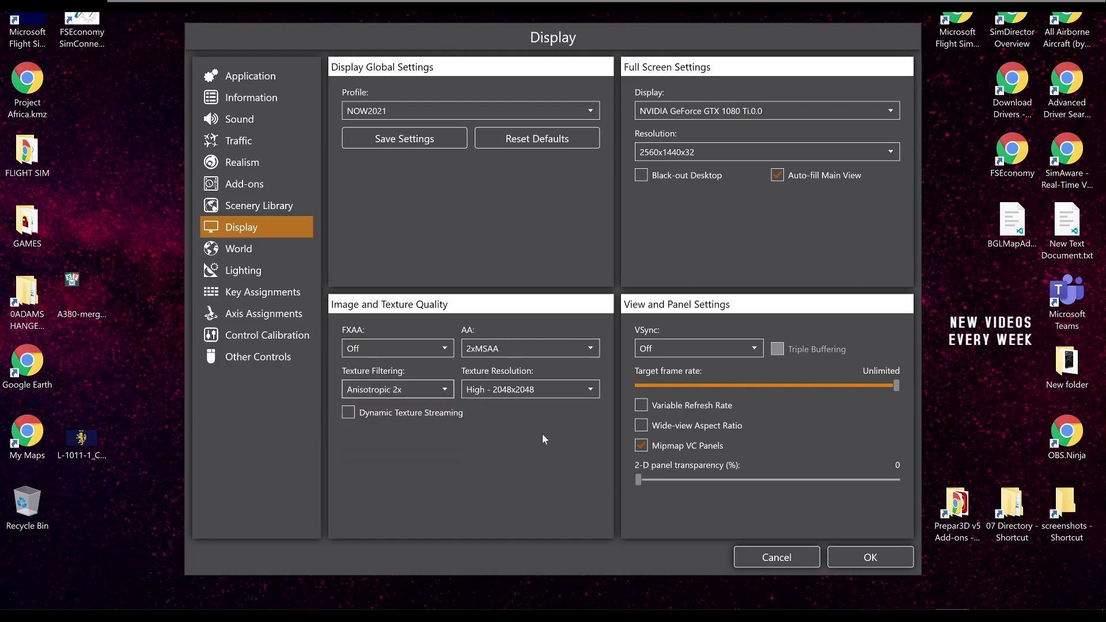
{"action": "left_click", "coordinate": [517, 350]}
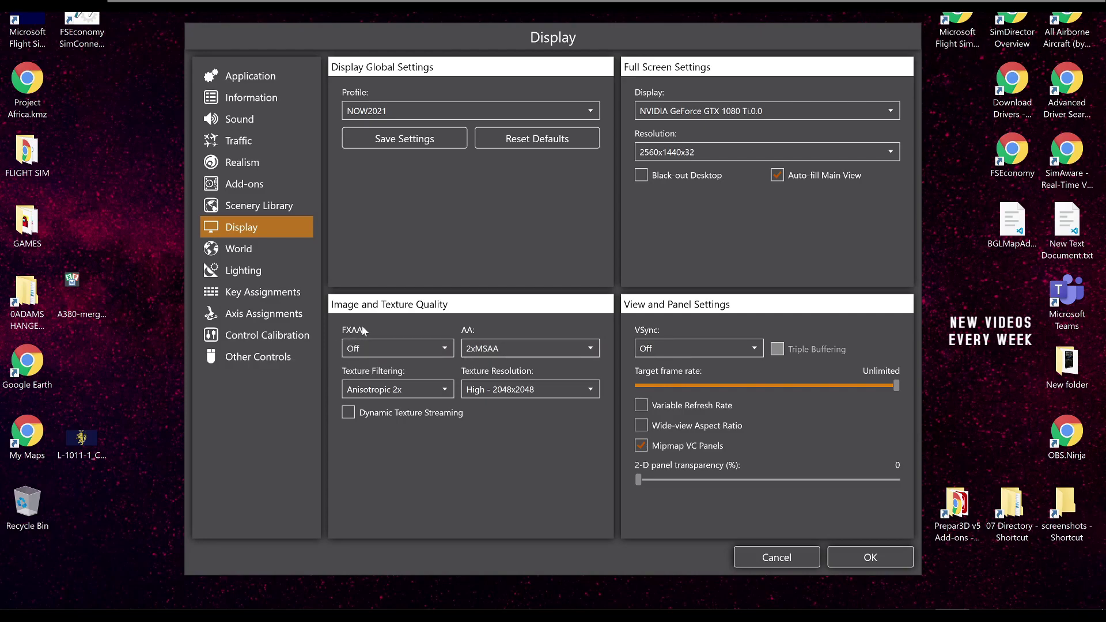
{"action": "left_click", "coordinate": [353, 352]}
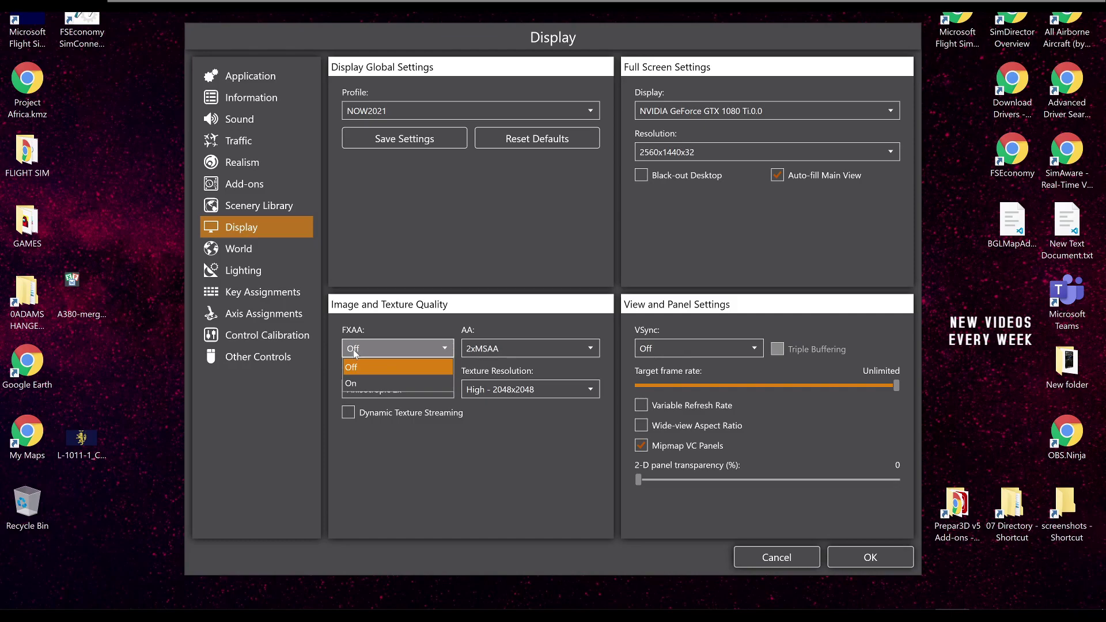
{"action": "left_click", "coordinate": [355, 350]}
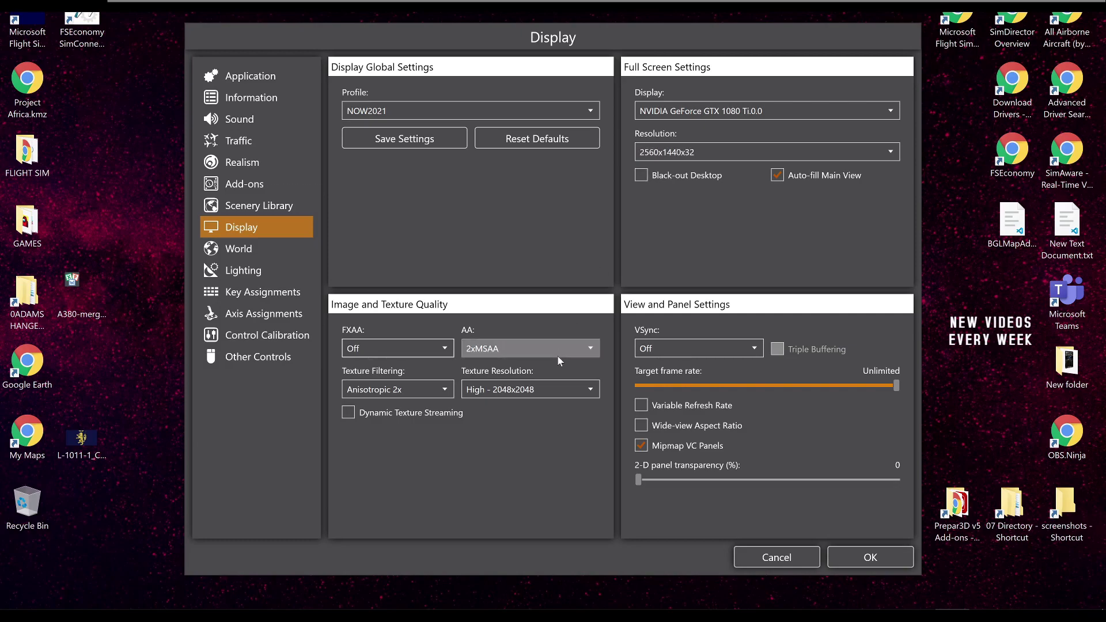
{"action": "left_click", "coordinate": [553, 389]}
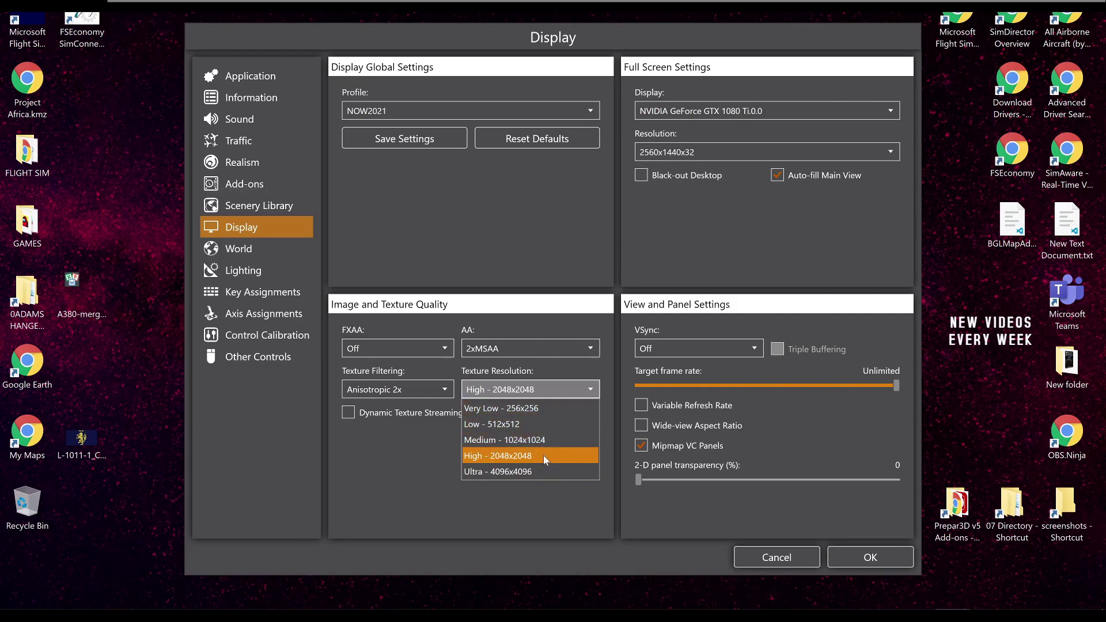
{"action": "left_click", "coordinate": [487, 456]}
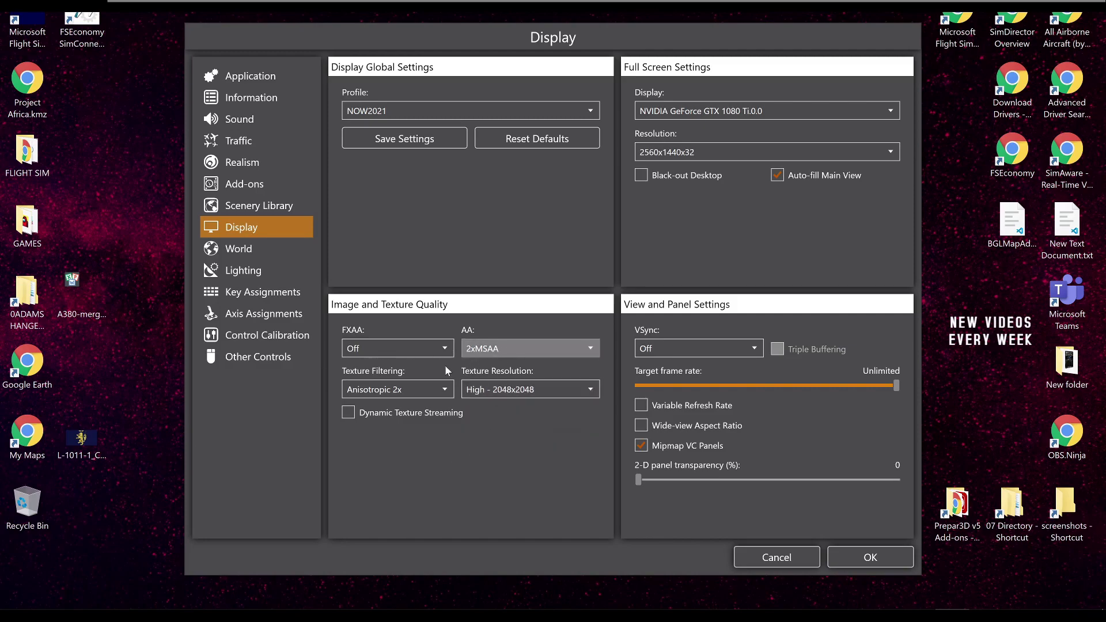
{"action": "left_click", "coordinate": [494, 352]}
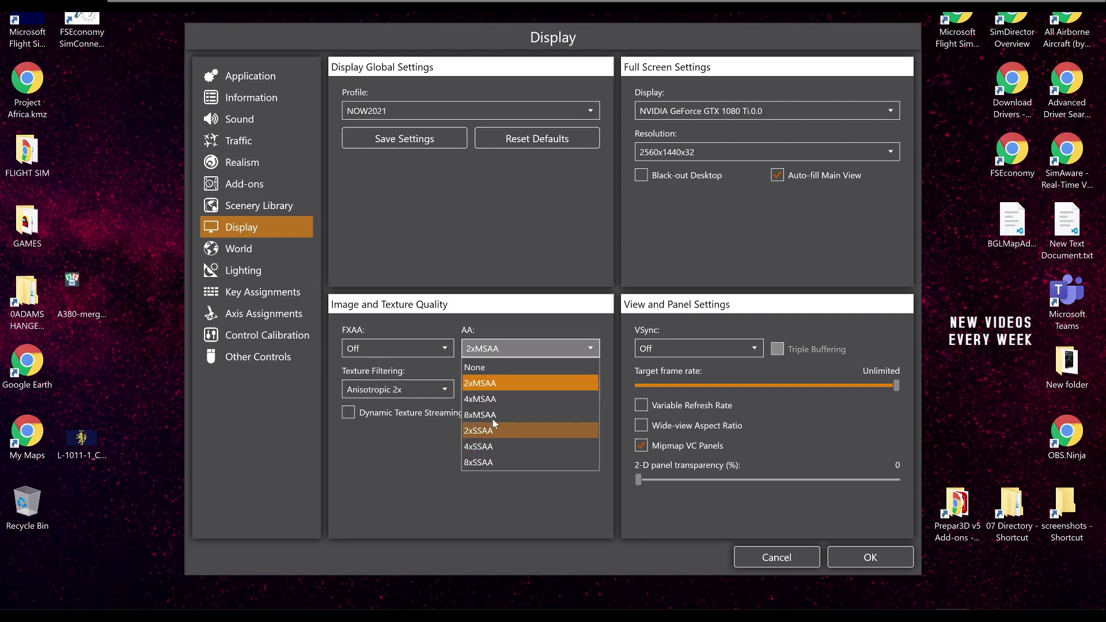
{"action": "left_click", "coordinate": [416, 489]}
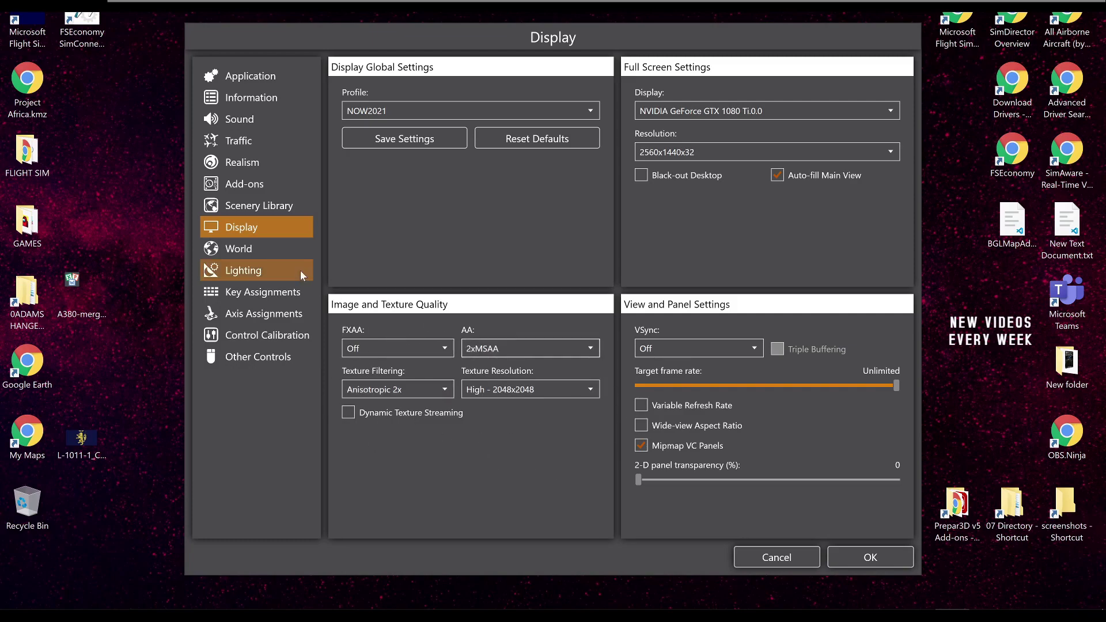
On the World page, sweep the Level of detail radius from Low up to Max, leaving it at High.
{"action": "left_click", "coordinate": [300, 254]}
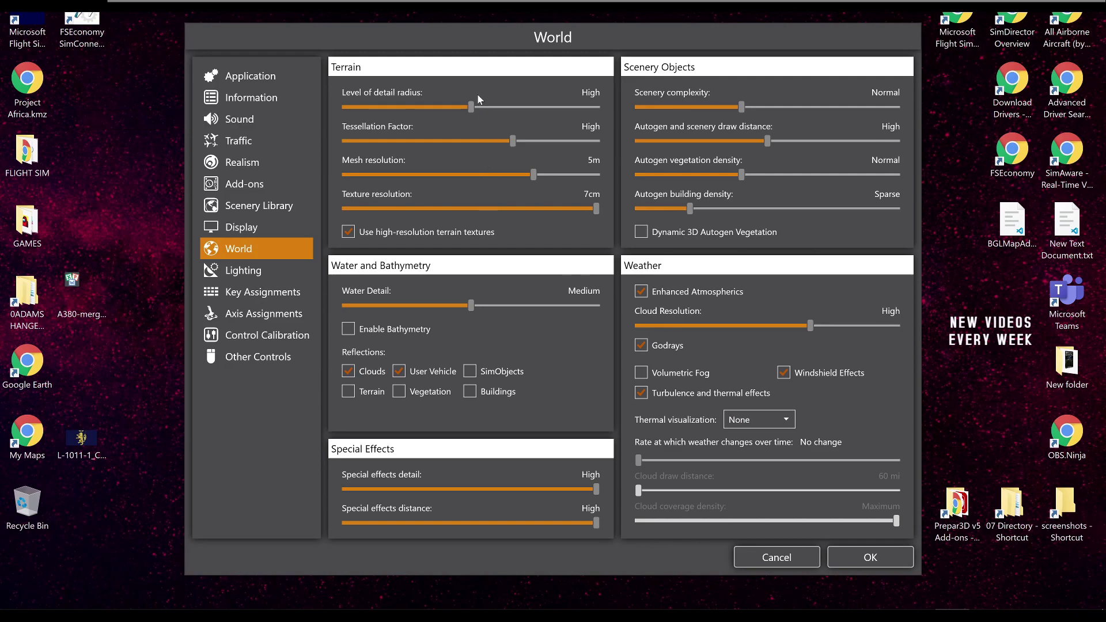
{"action": "left_click_drag", "start_coordinate": [472, 107], "coordinate": [368, 106]}
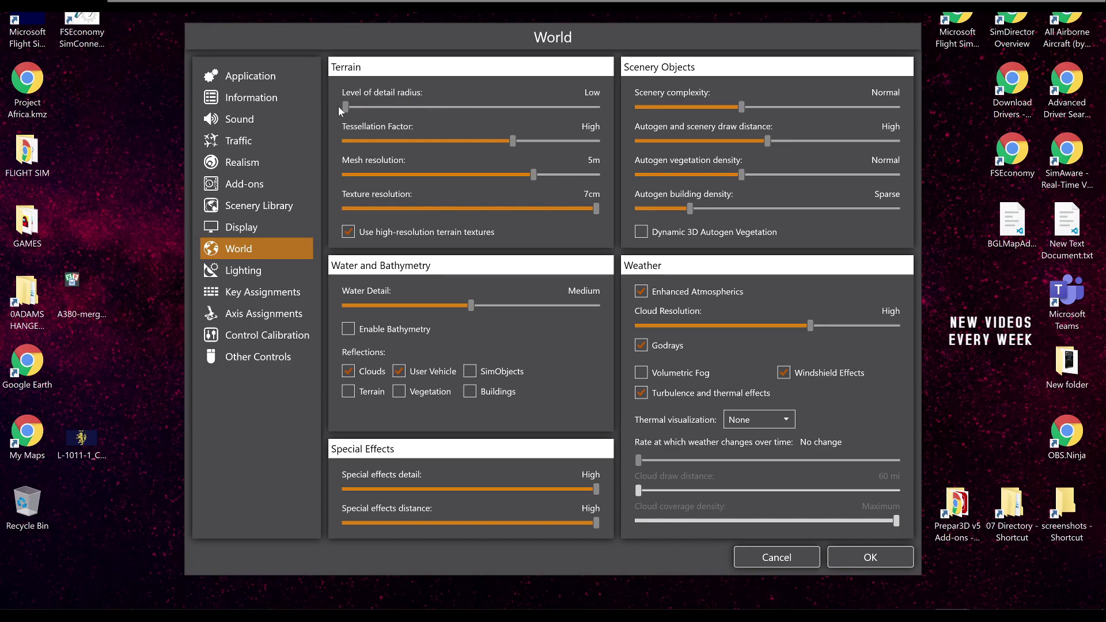
{"action": "left_click", "coordinate": [383, 102]}
{"action": "left_click", "coordinate": [439, 109]}
{"action": "left_click", "coordinate": [516, 109]}
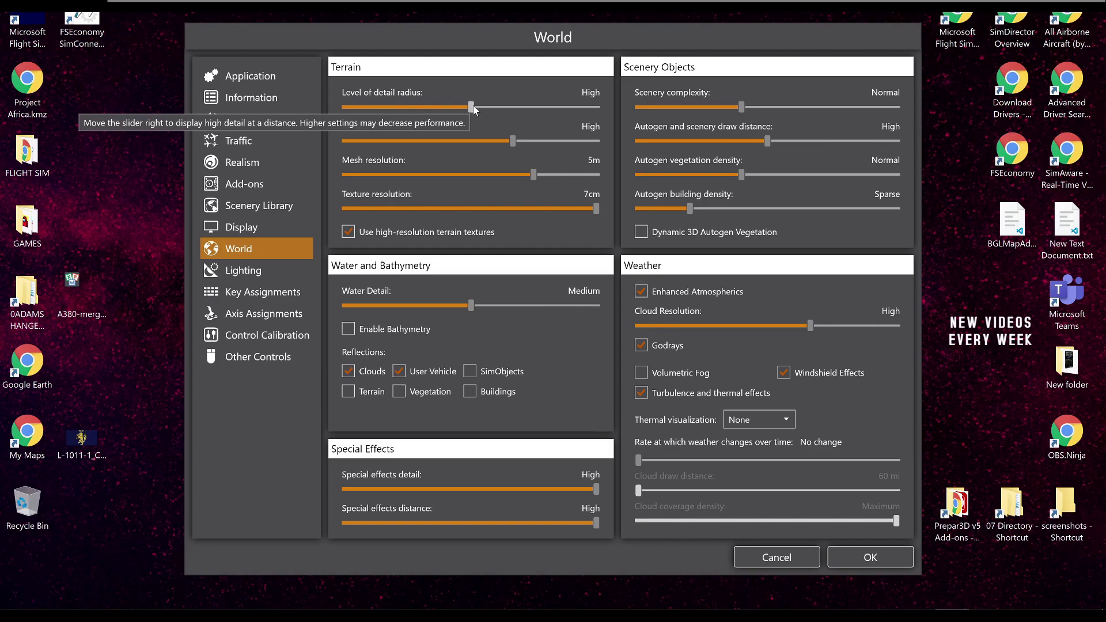
{"action": "left_click_drag", "start_coordinate": [473, 107], "coordinate": [598, 134]}
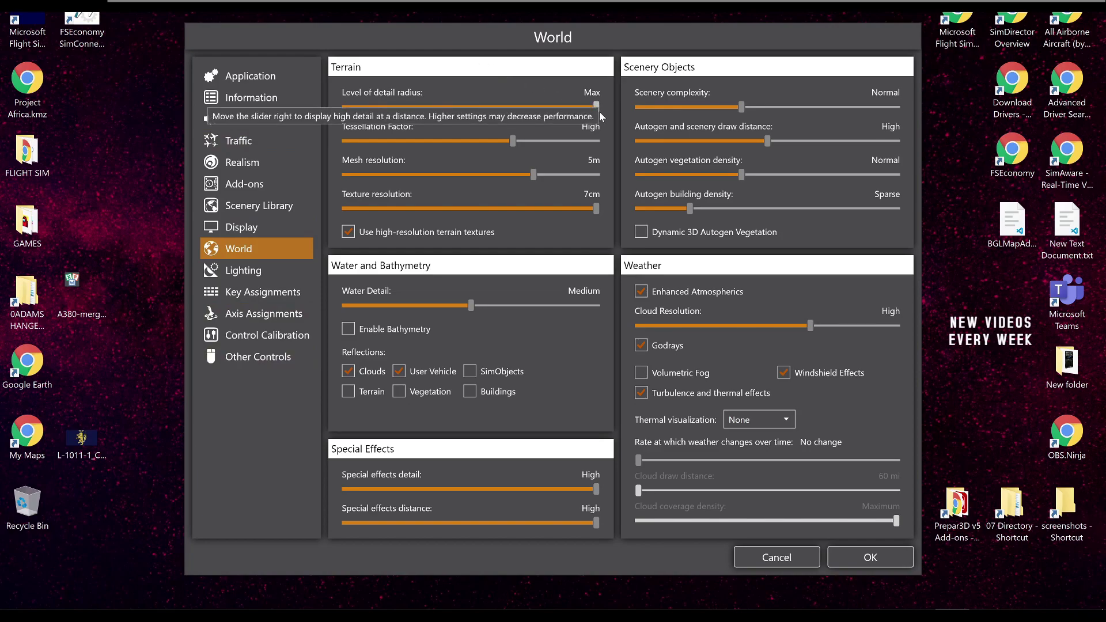
{"action": "left_click_drag", "start_coordinate": [597, 109], "coordinate": [465, 96]}
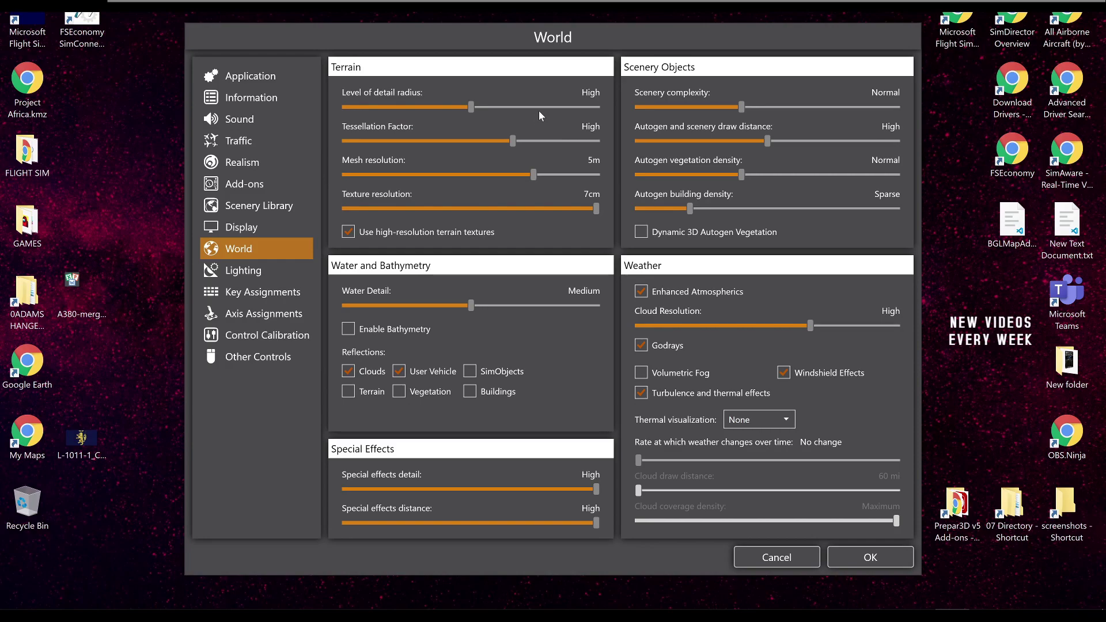
{"action": "mouse_move", "coordinate": [472, 107]}
{"action": "left_mouse_down"}
{"action": "mouse_move", "coordinate": [507, 102]}
{"action": "mouse_move", "coordinate": [469, 109]}
{"action": "left_mouse_up"}
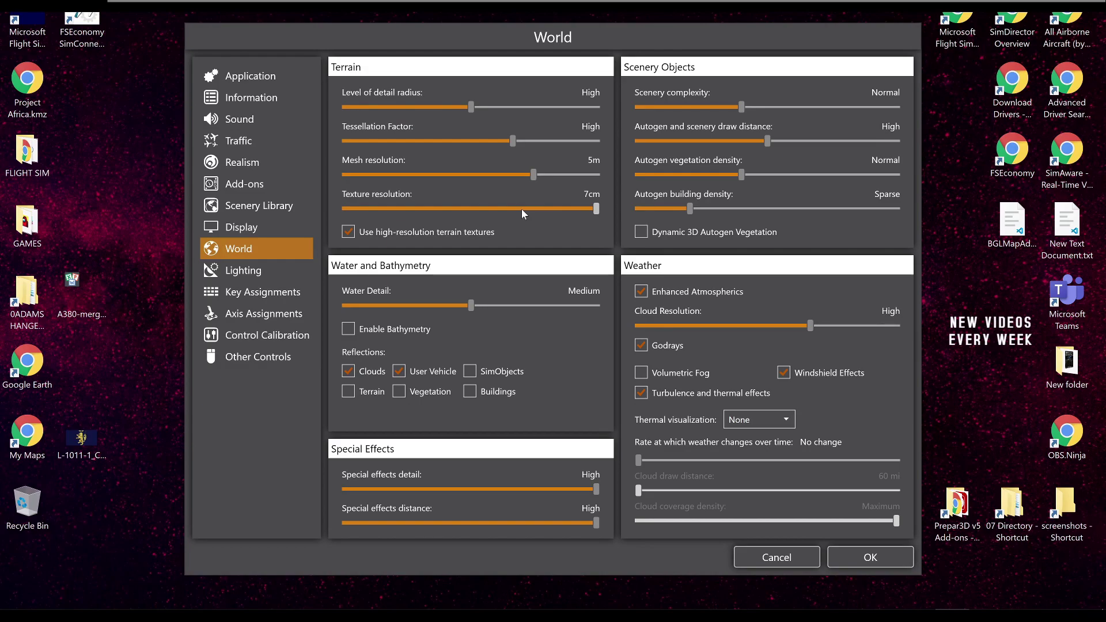
Reopen the Display settings page and keep antialiasing at 2xMSAA.
{"action": "left_click", "coordinate": [275, 226]}
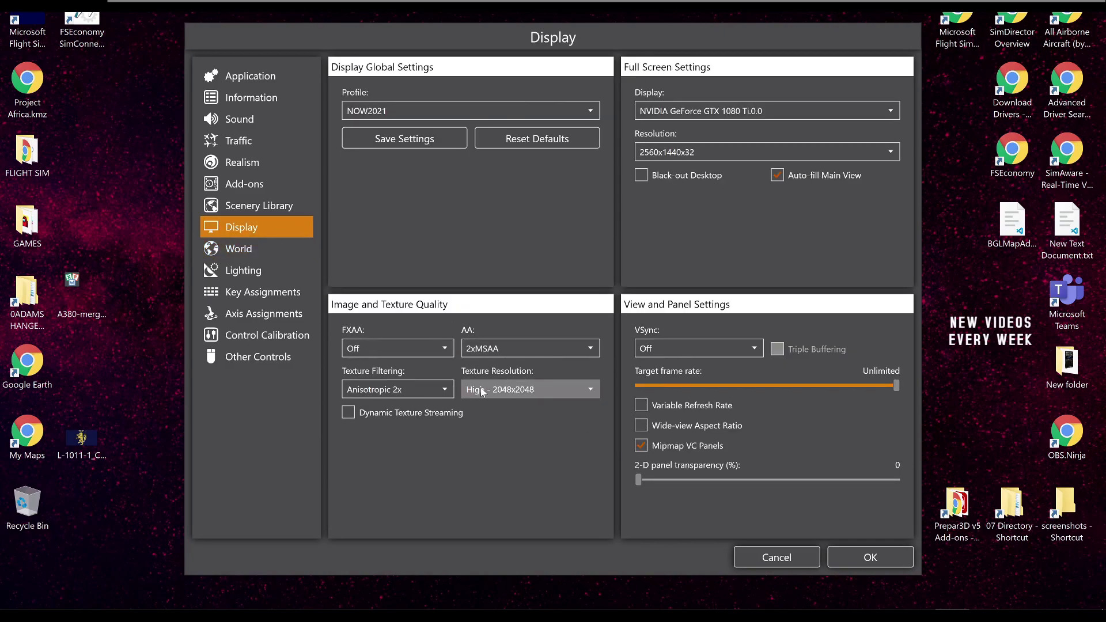
{"action": "left_click", "coordinate": [487, 345]}
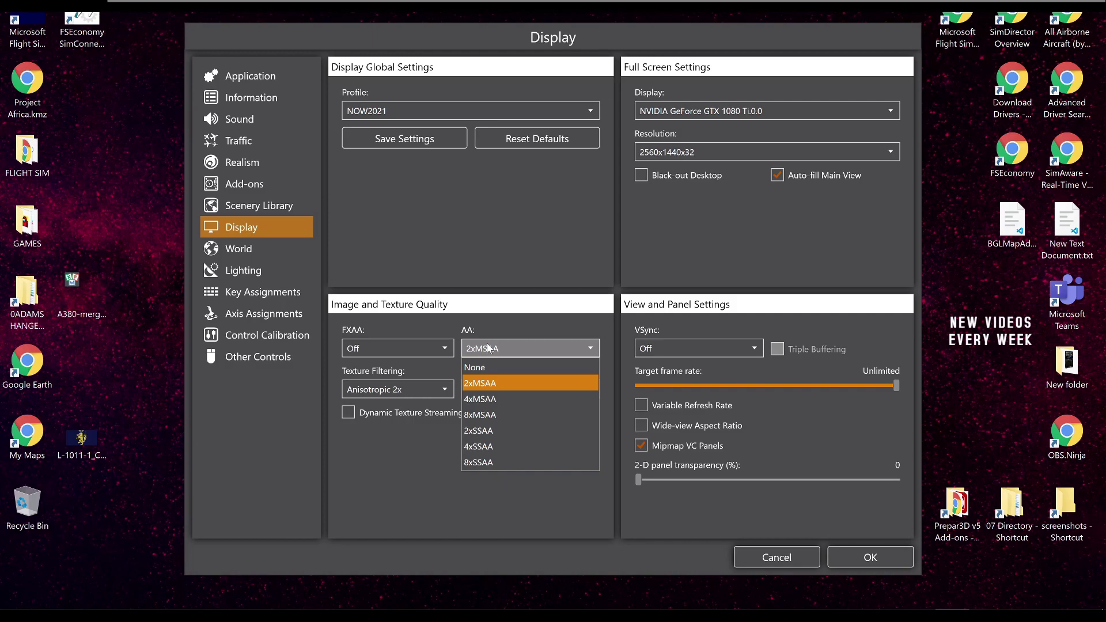
{"action": "left_click", "coordinate": [489, 348]}
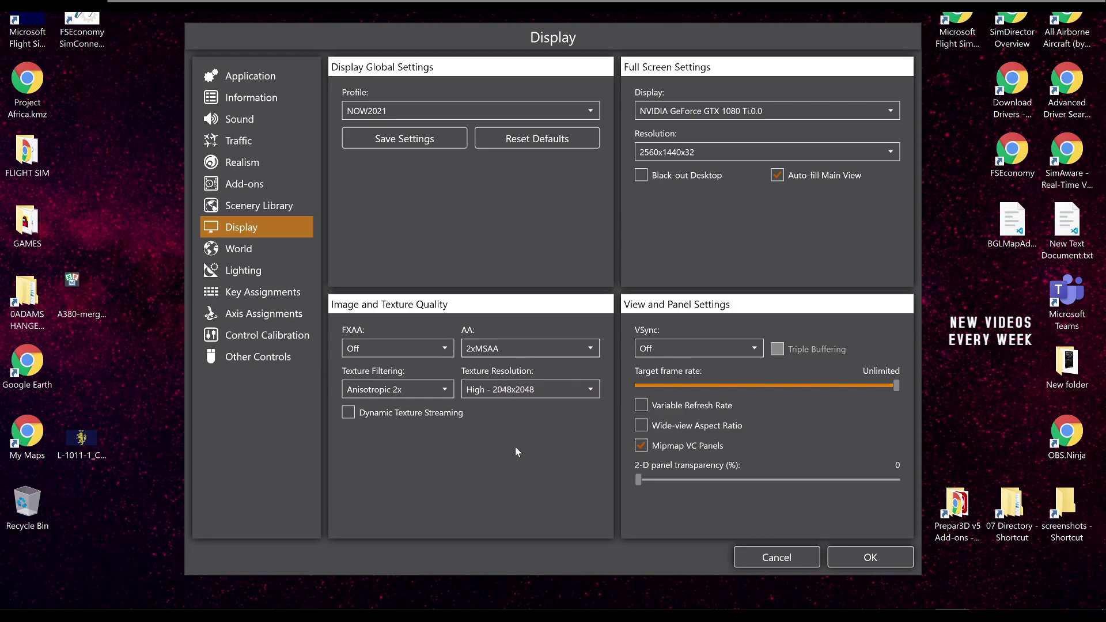
{"action": "left_click", "coordinate": [760, 559]}
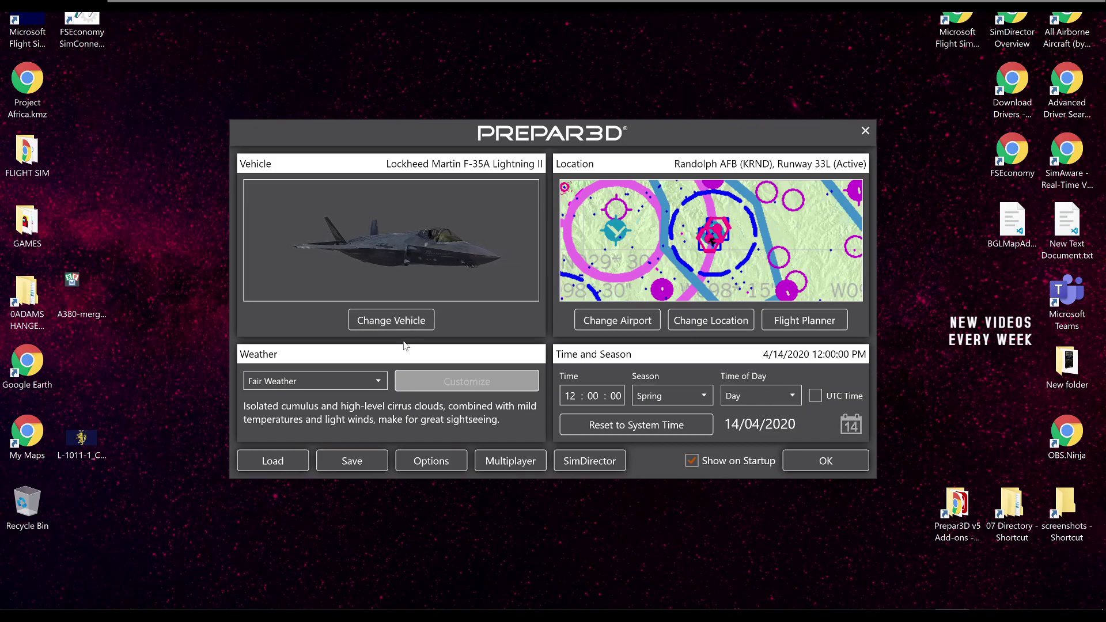
{"action": "left_click", "coordinate": [423, 461]}
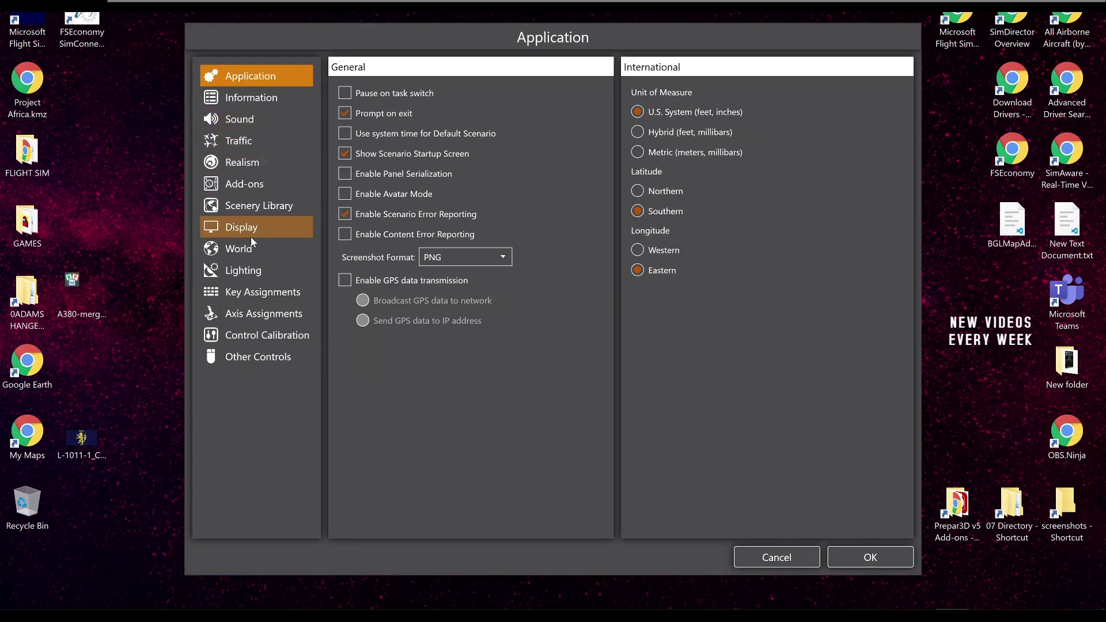
{"action": "left_click", "coordinate": [250, 234]}
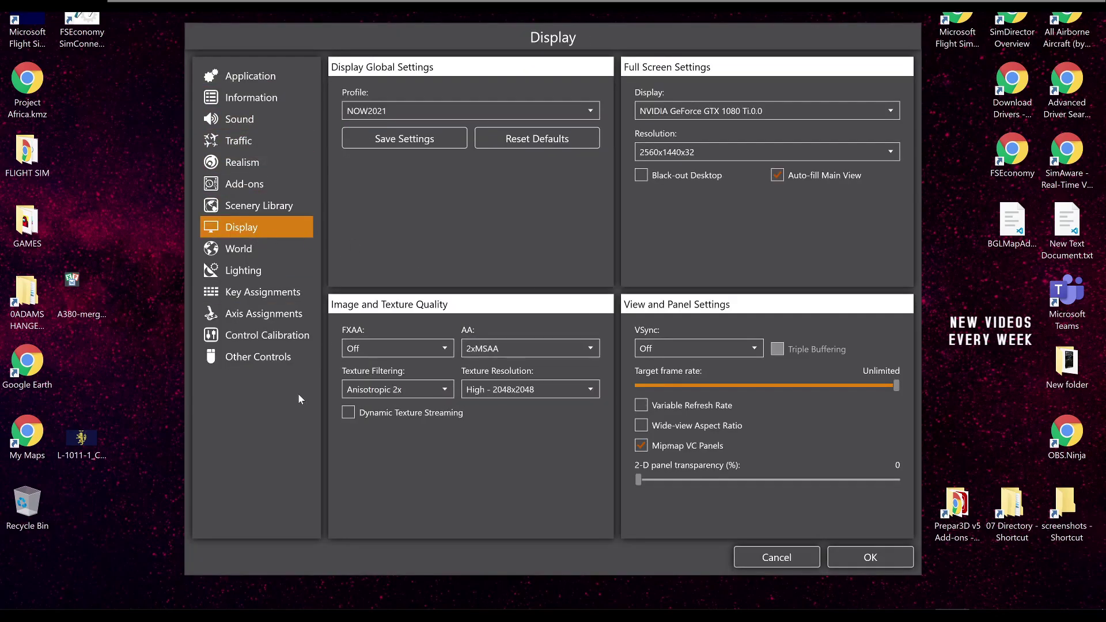
{"action": "mouse_move", "coordinate": [417, 422]}
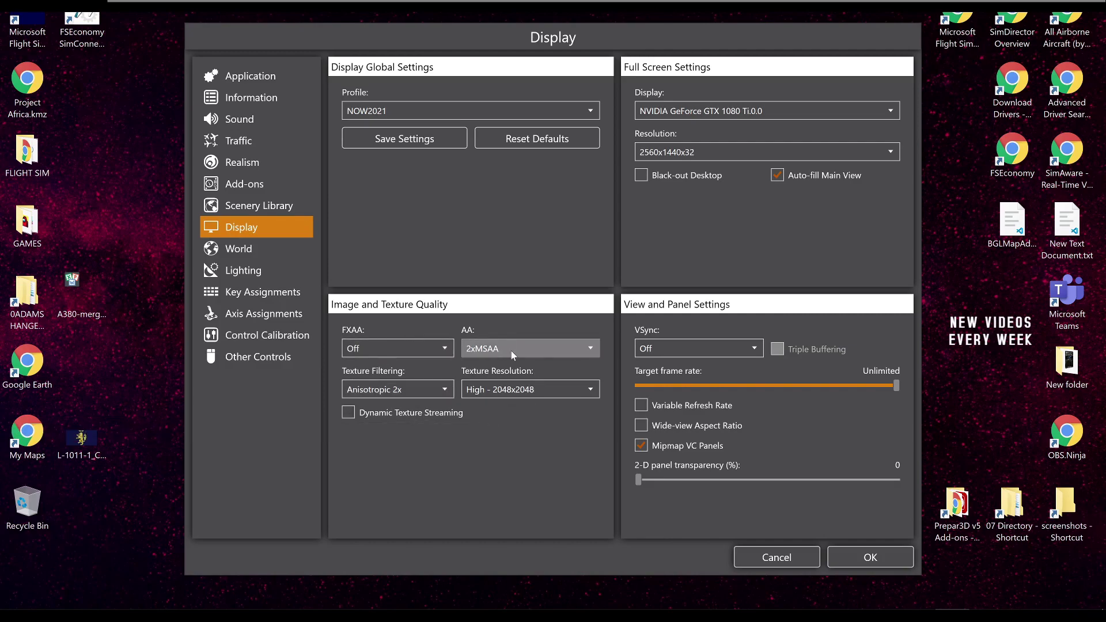
{"action": "mouse_move", "coordinate": [347, 414]}
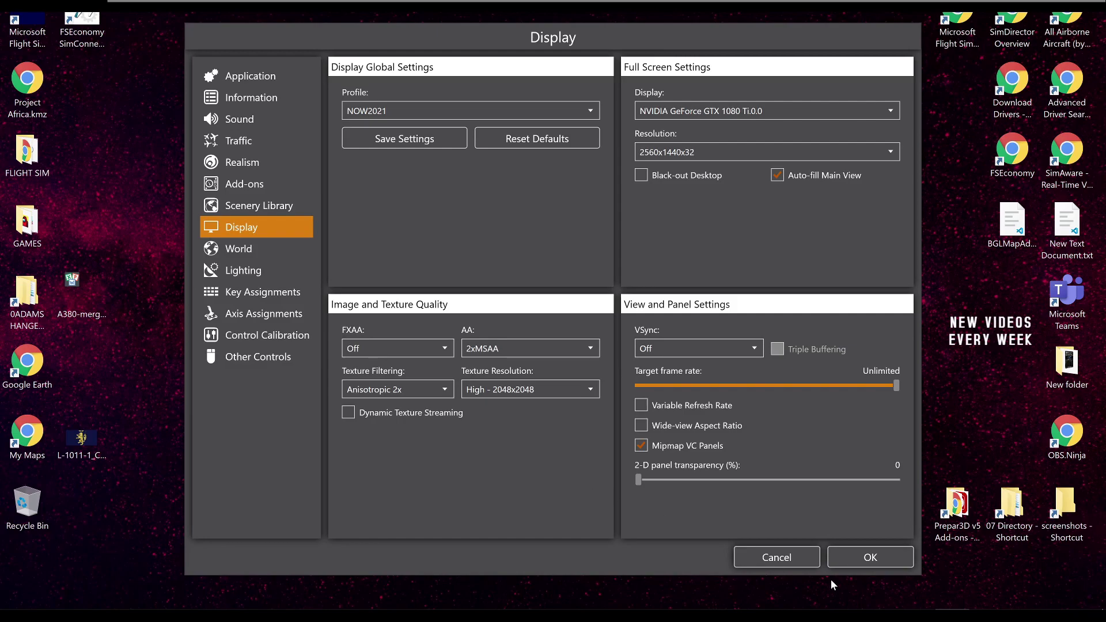
Cancel the Display settings without saving to return to the F-35A Lightning II scenario screen.
{"action": "left_click", "coordinate": [792, 561]}
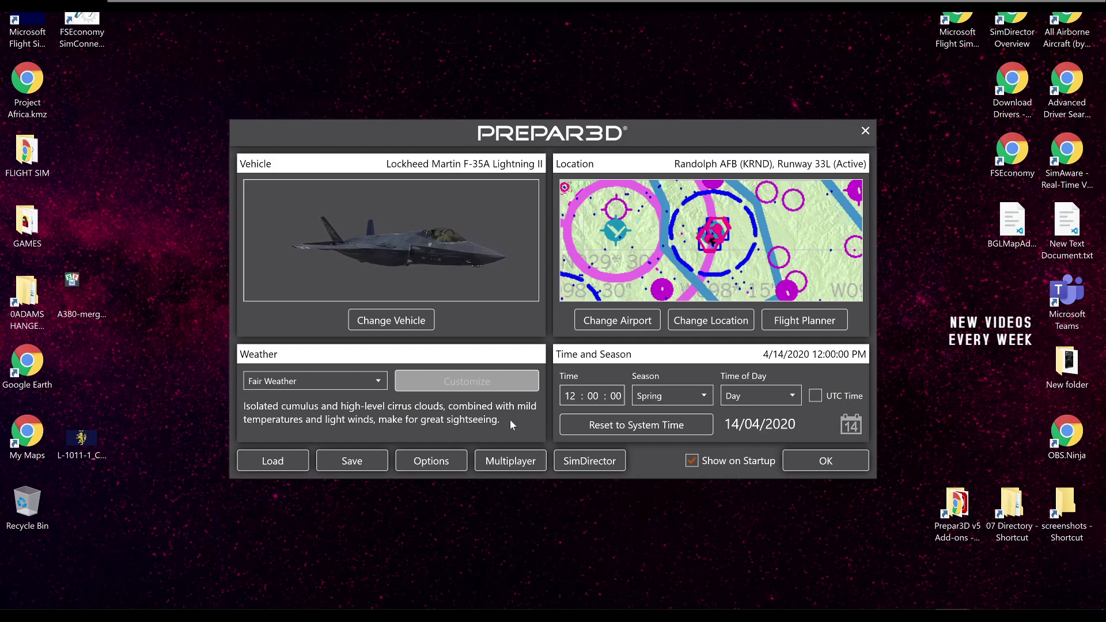